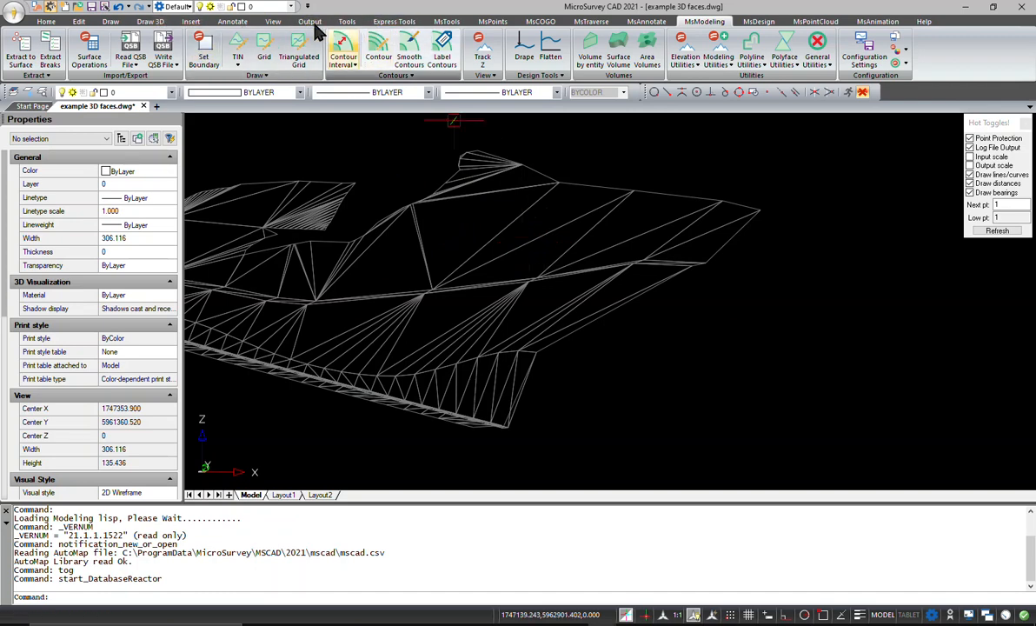
- Review the job's general configuration defaults, including distance units and scale factors
{"action": "left_click", "coordinate": [446, 21]}
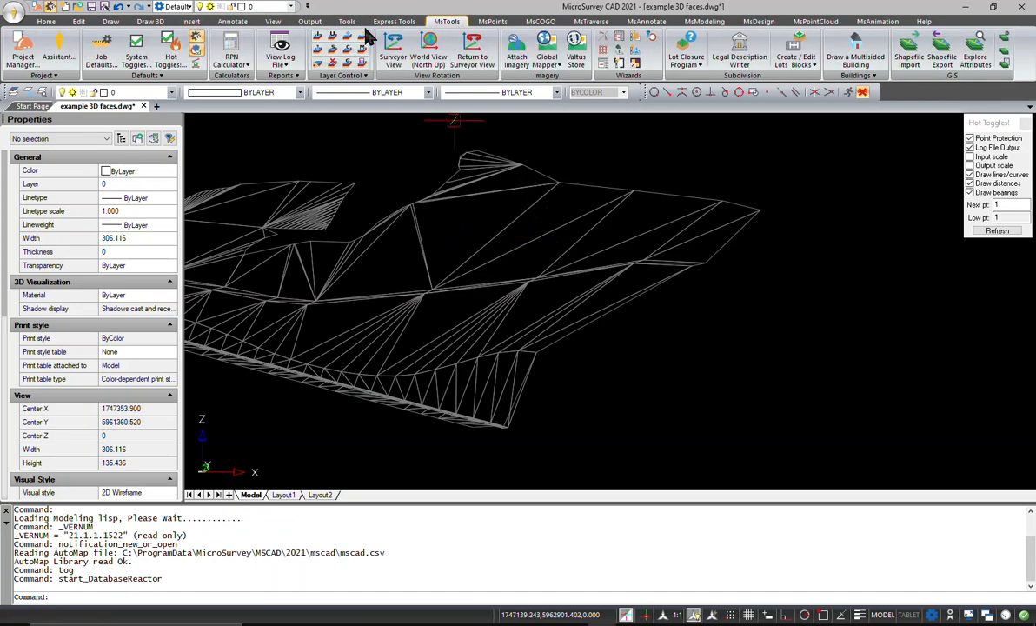
{"action": "left_click", "coordinate": [102, 52]}
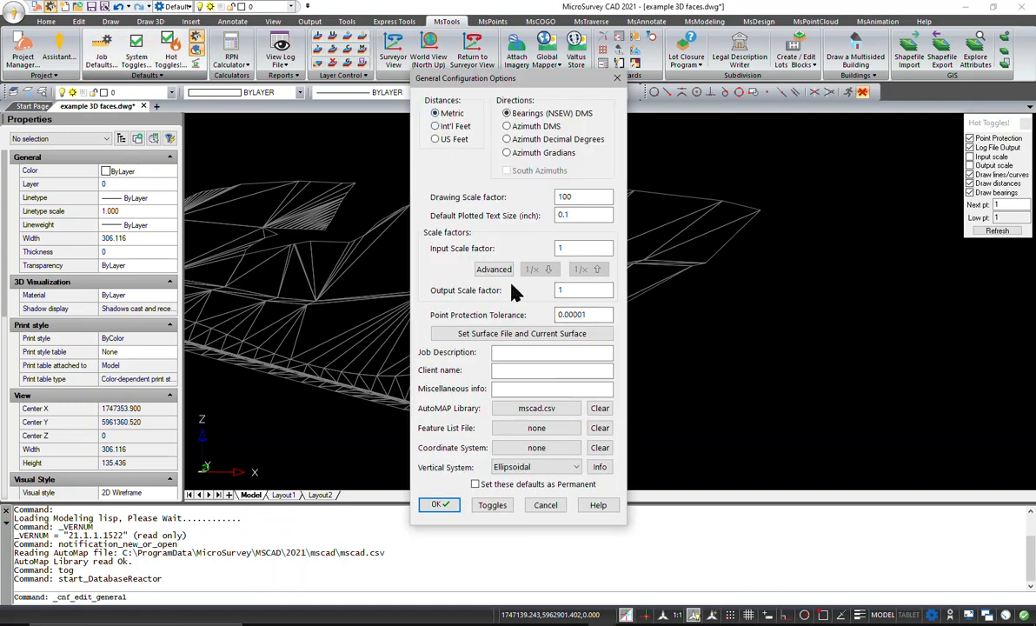
{"action": "left_click", "coordinate": [437, 505]}
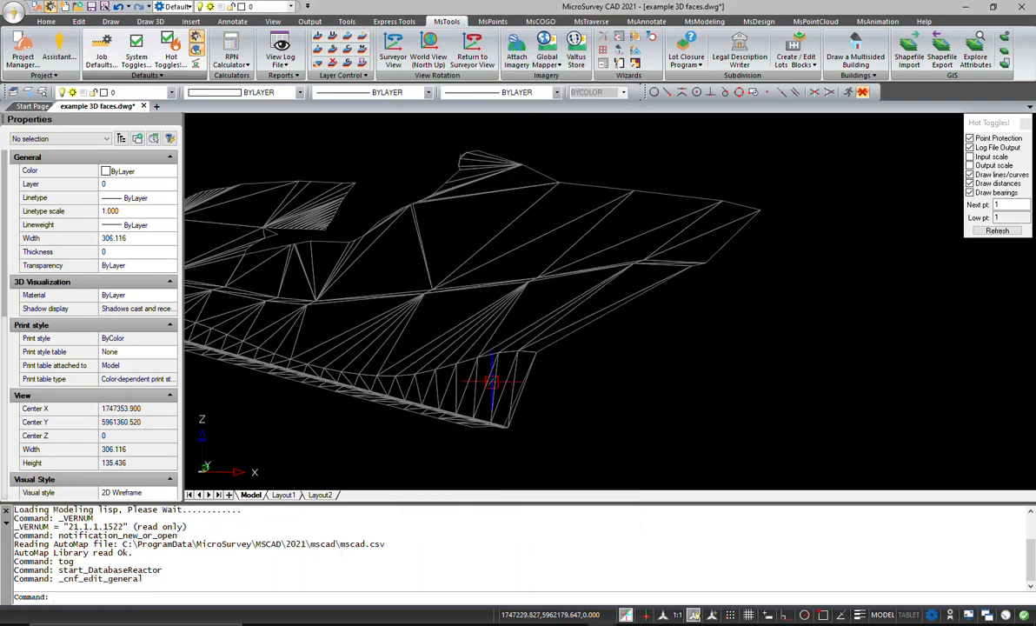
- Switch the drawing to the Top view
{"action": "left_click", "coordinate": [273, 21]}
{"action": "left_click", "coordinate": [154, 50]}
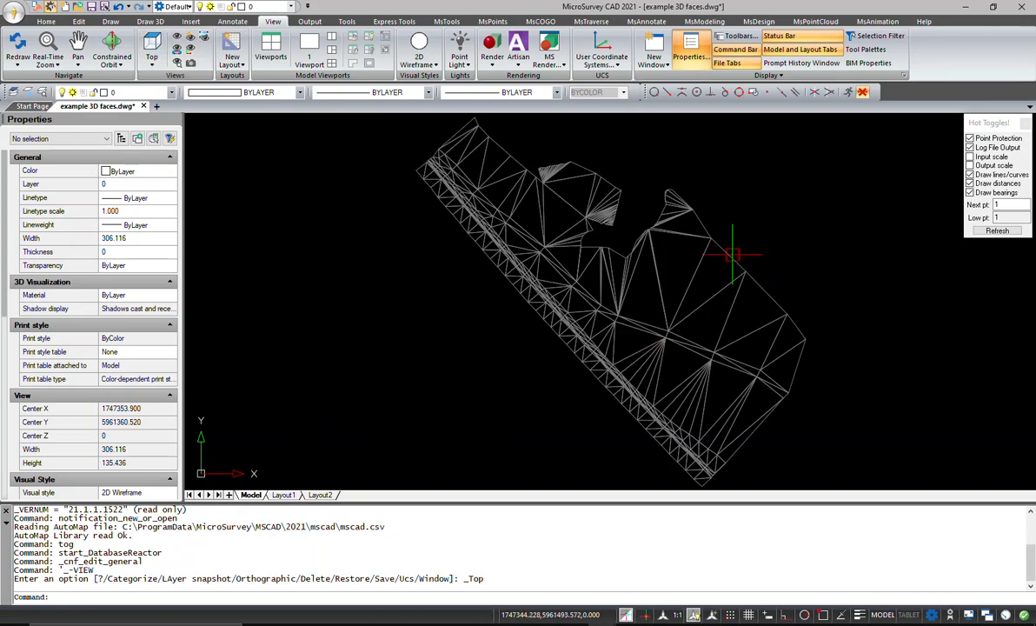
- Inspect individual 3D faces along the mesh's upper boundary, checking their entity type, layer and vertex coordinates
{"action": "left_click", "coordinate": [733, 254]}
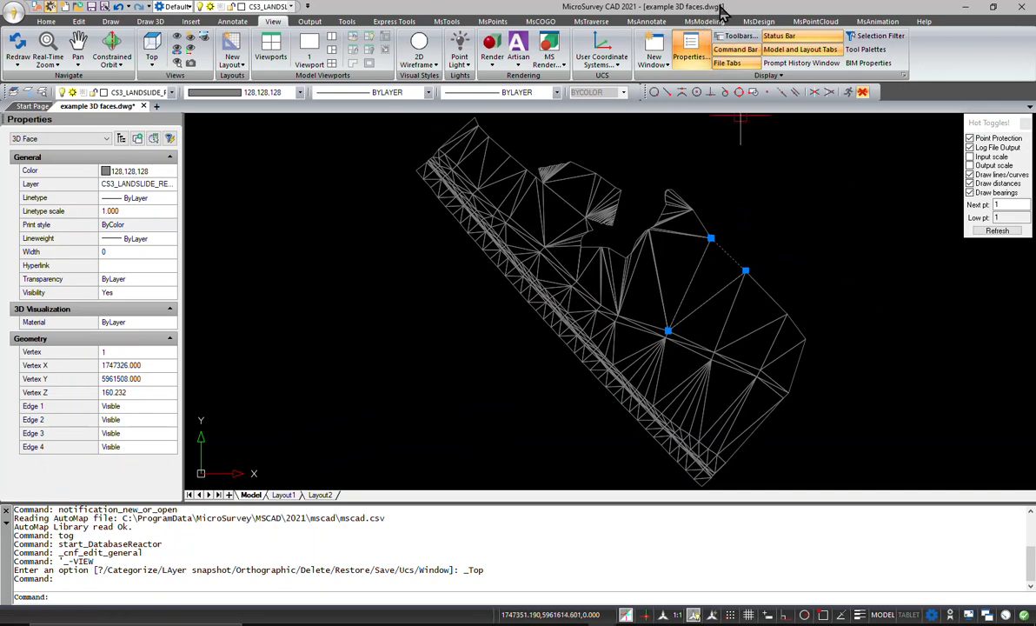
{"action": "key", "text": "Escape"}
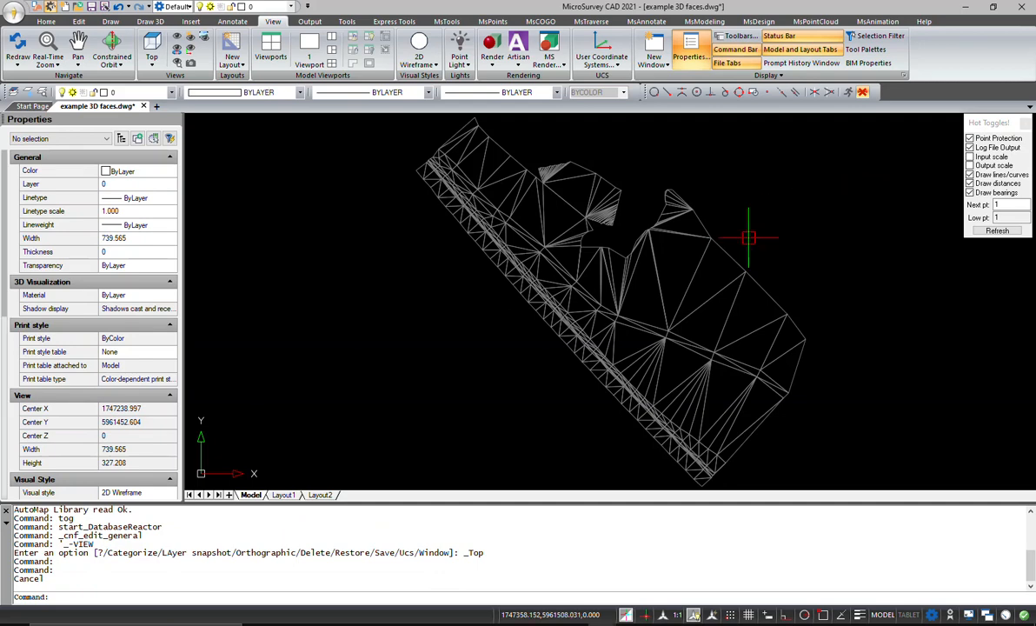
{"action": "left_click", "coordinate": [744, 244]}
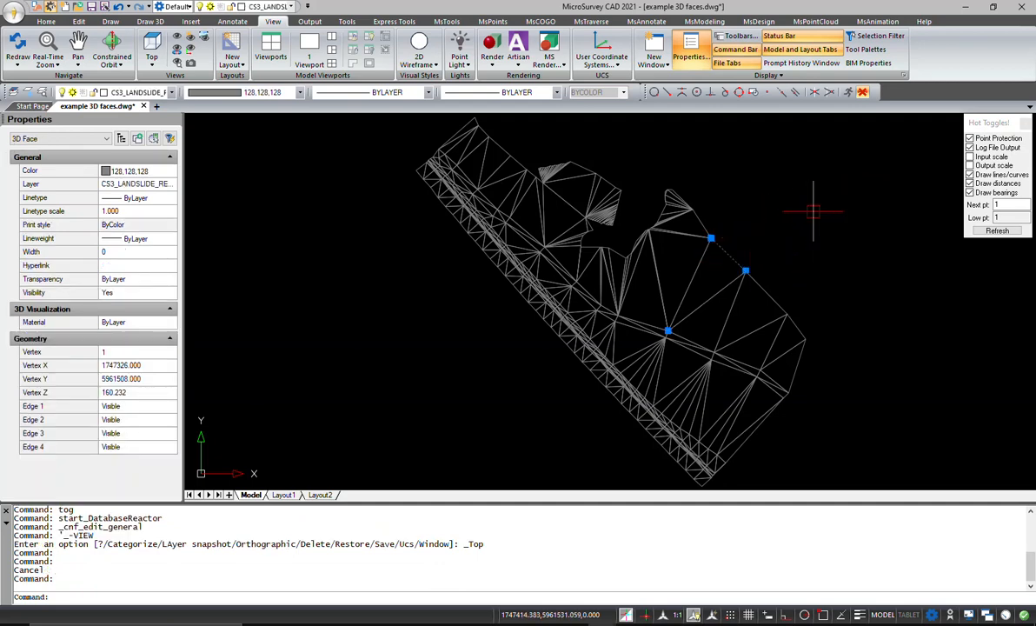
{"action": "key", "text": "Escape"}
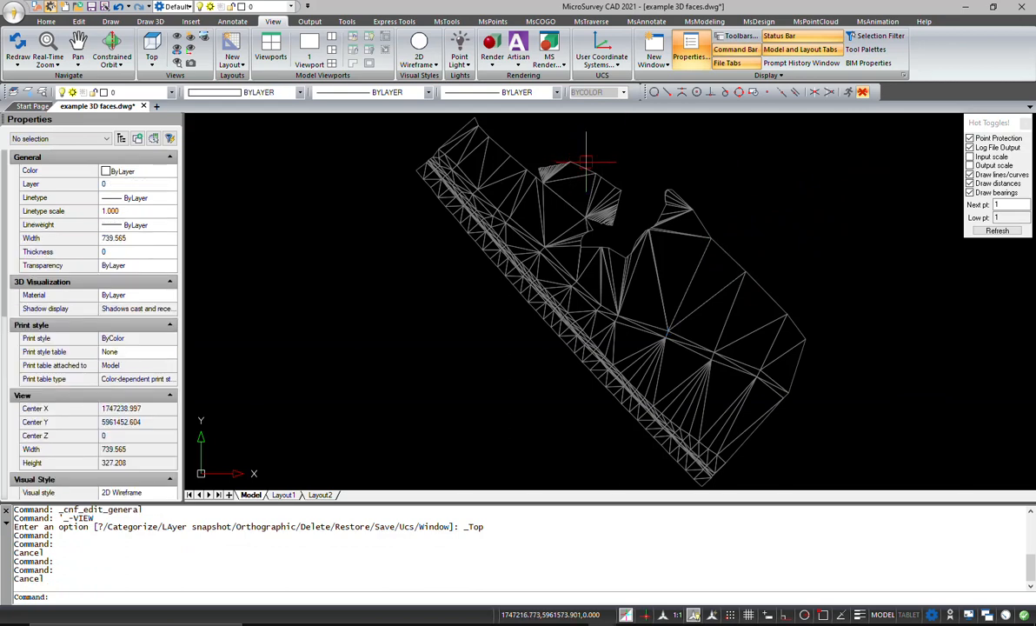
{"action": "left_click", "coordinate": [557, 168]}
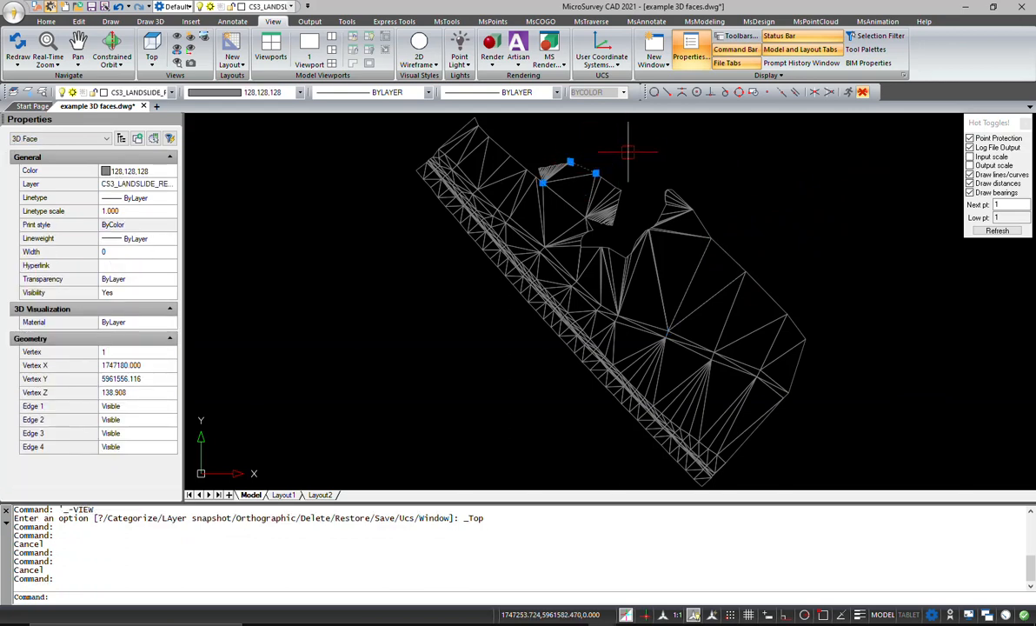
{"action": "key", "text": "Escape"}
{"action": "left_click", "coordinate": [536, 181]}
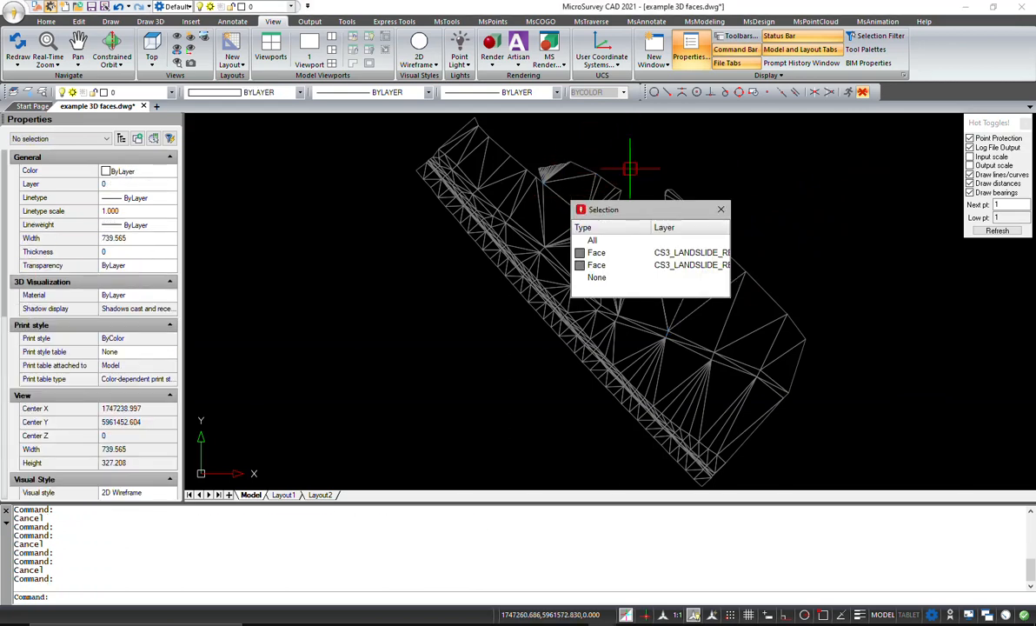
{"action": "left_click", "coordinate": [613, 253]}
{"action": "key", "text": "Escape"}
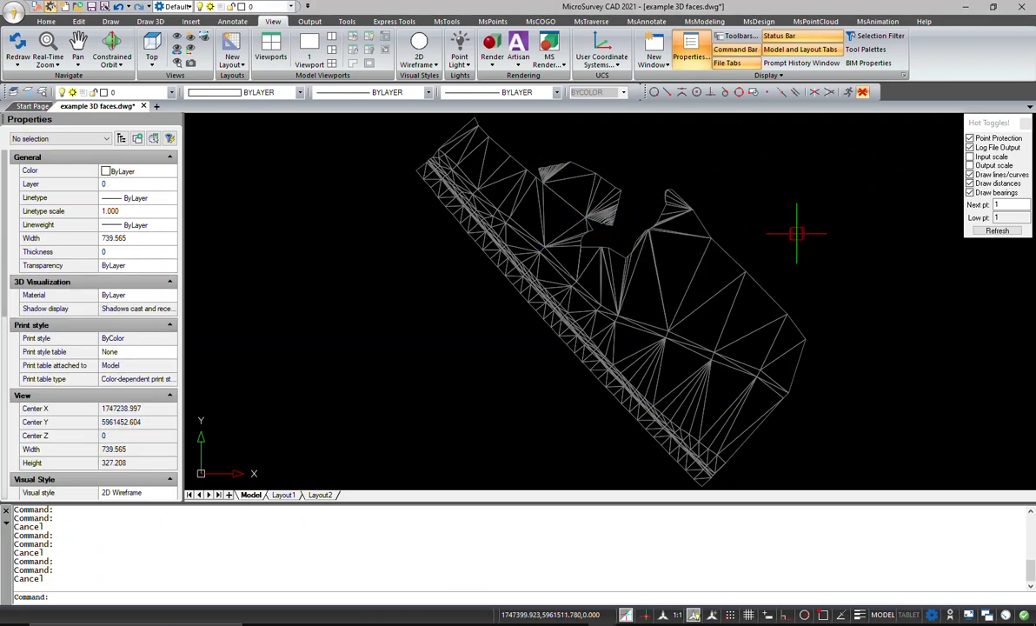
{"action": "left_click", "coordinate": [729, 256]}
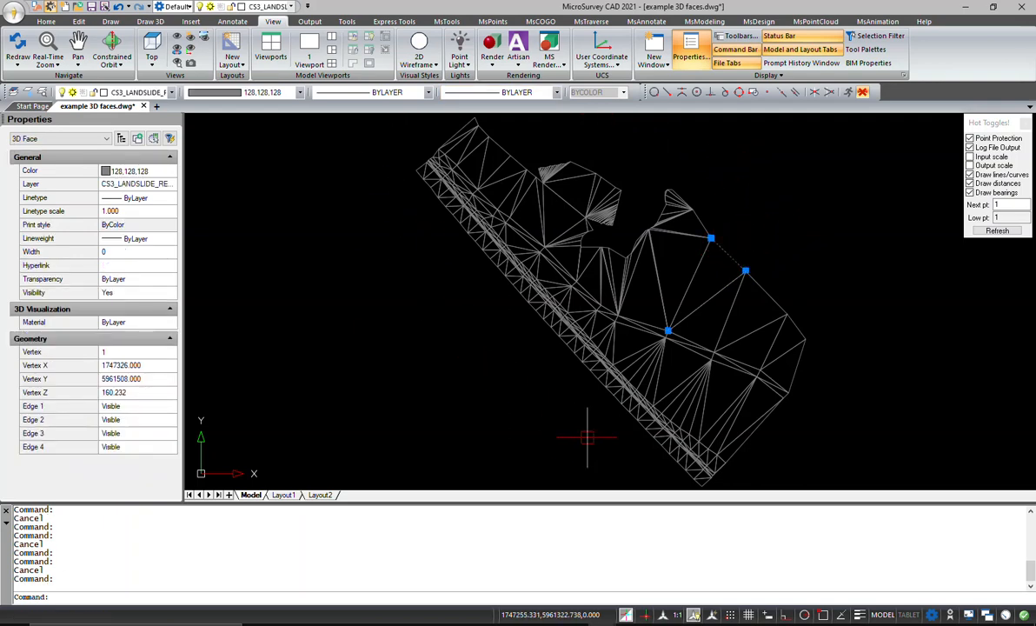
{"action": "key", "text": "Escape"}
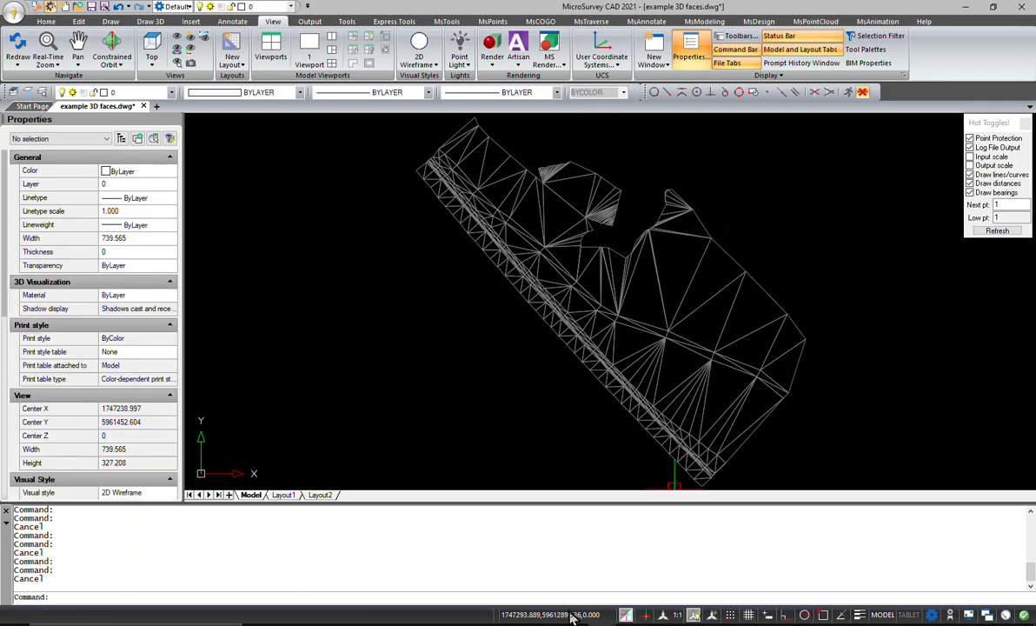
{"action": "left_click", "coordinate": [729, 251]}
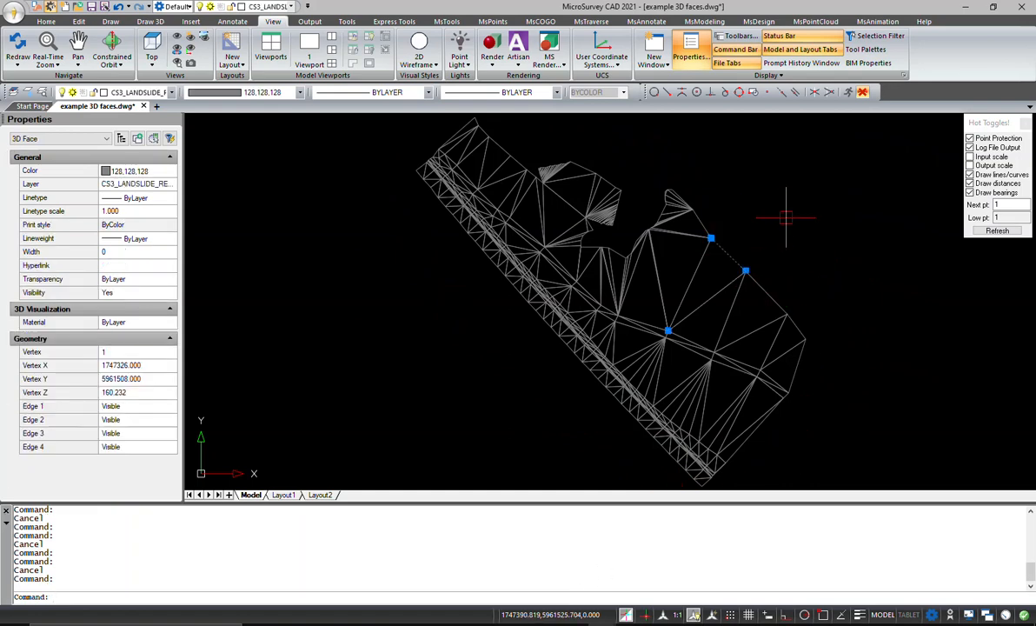
{"action": "key", "text": "Escape"}
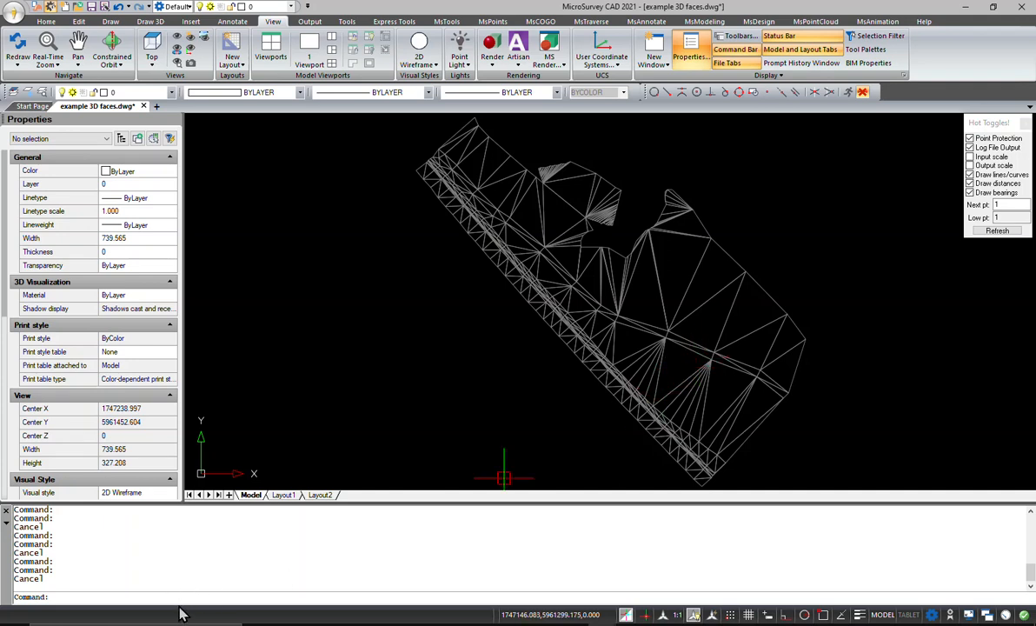
- Measure a typical long triangle edge in the lower part of the mesh with the DIST command
{"action": "type", "text": "dist"}
{"action": "key", "text": "Return"}
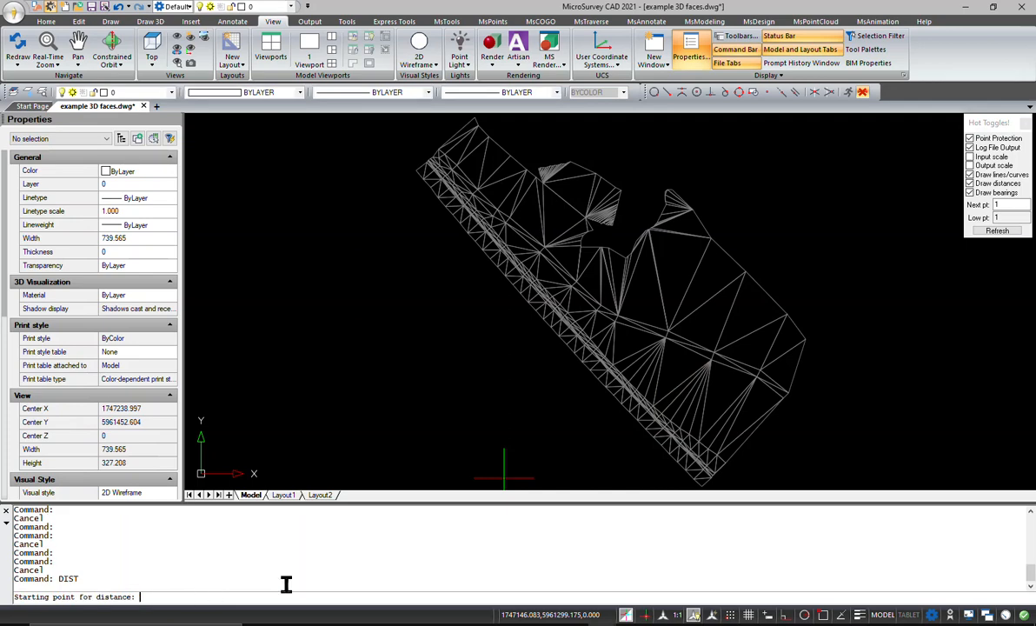
{"action": "scroll", "coordinate": [615, 391], "scroll_direction": "up", "scroll_amount": 4}
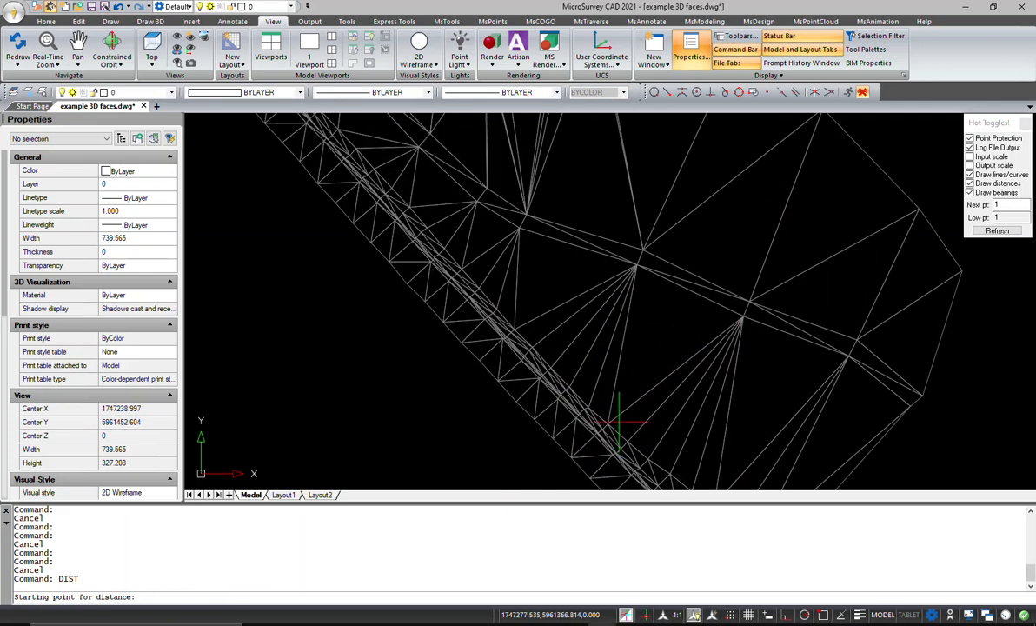
{"action": "left_click", "coordinate": [613, 414]}
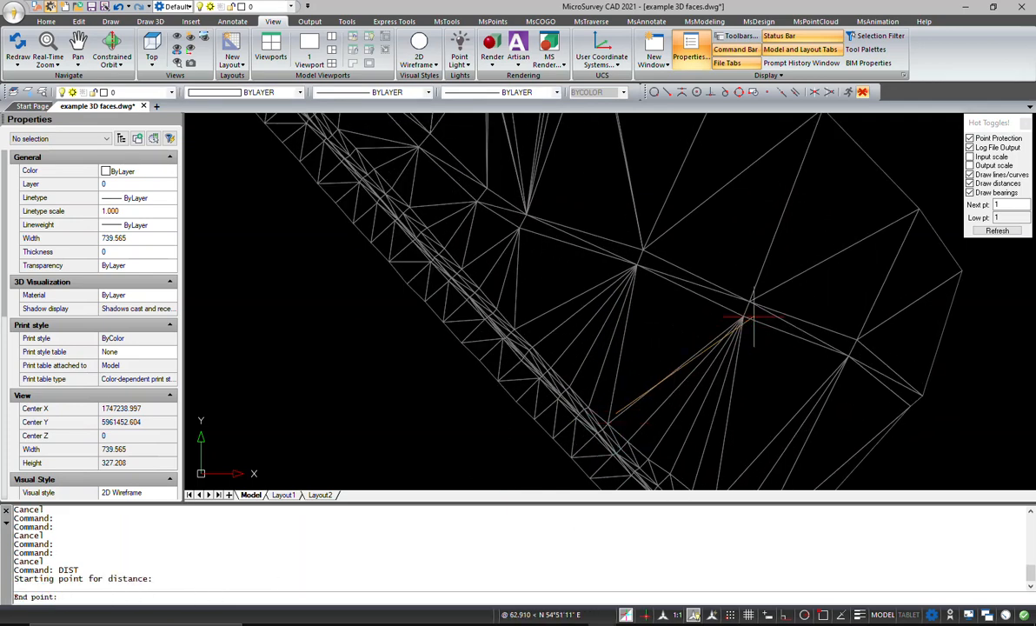
{"action": "left_click", "coordinate": [709, 345]}
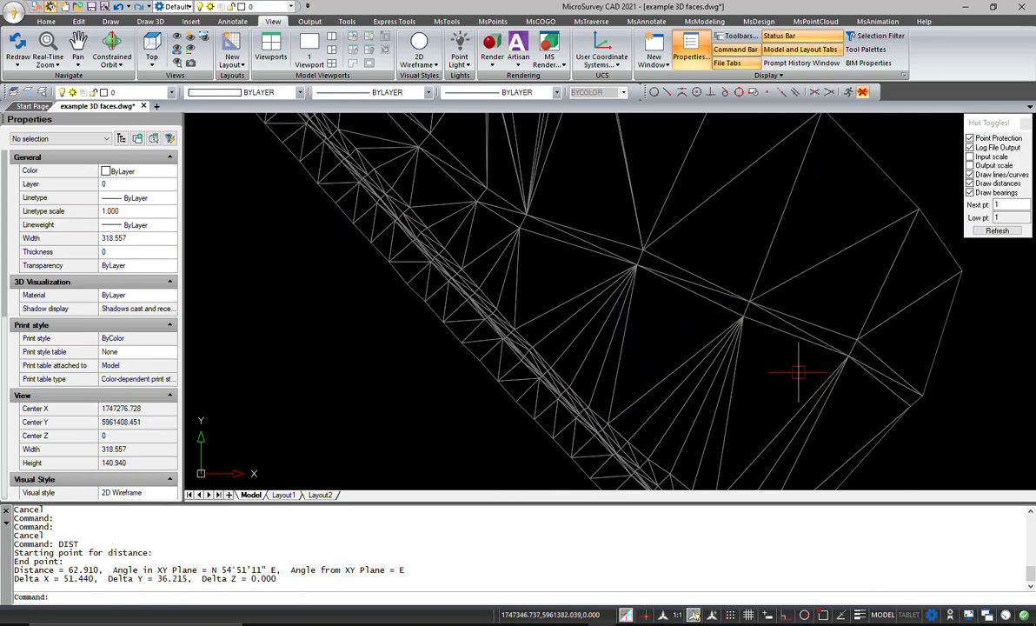
- Set the maximum triangle side to 1 in the surface grid configuration, keeping the length check enabled
{"action": "scroll", "coordinate": [786, 361], "scroll_direction": "down", "scroll_amount": 3}
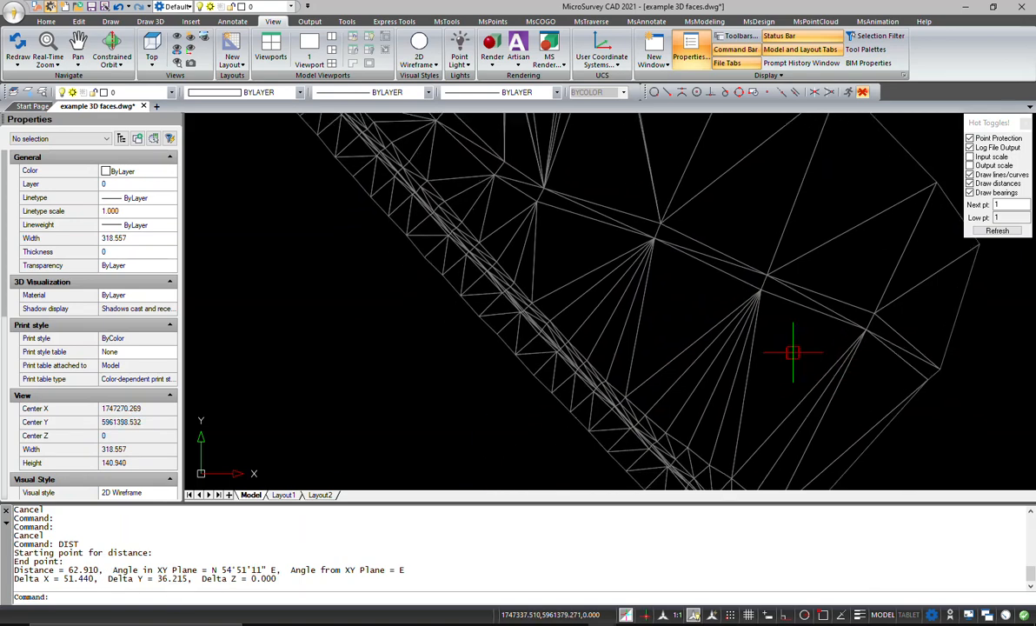
{"action": "scroll", "coordinate": [786, 359], "scroll_direction": "down", "scroll_amount": 2}
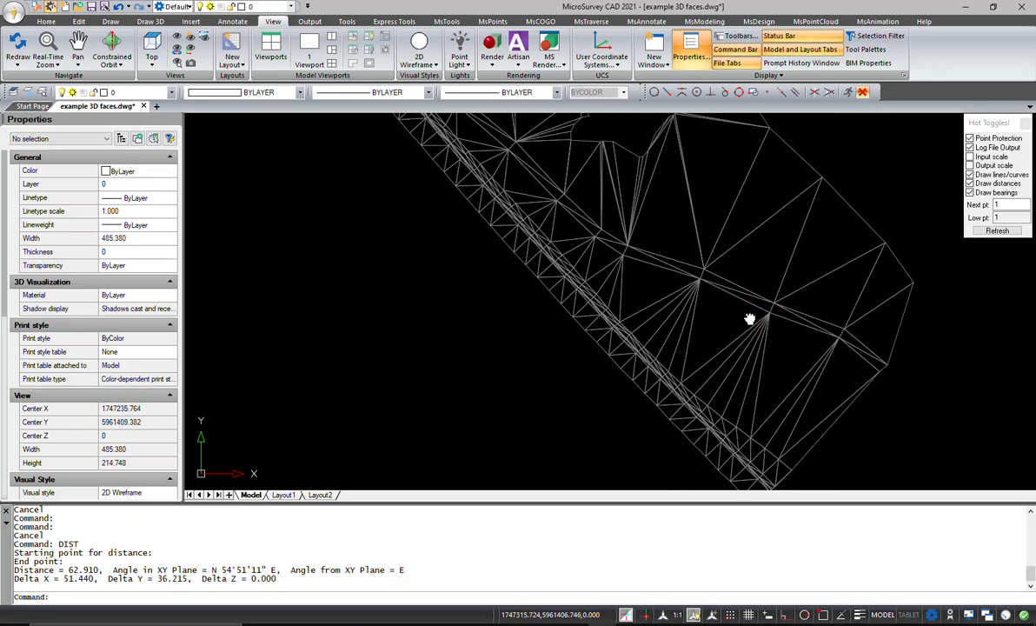
{"action": "middle_click_drag", "start_coordinate": [687, 322], "coordinate": [692, 353]}
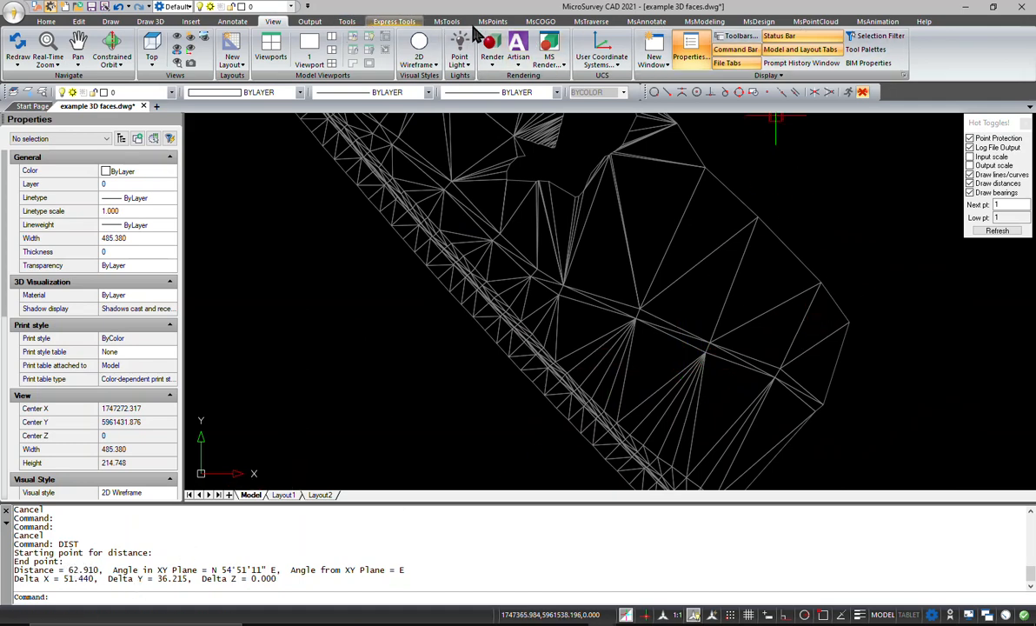
{"action": "left_click", "coordinate": [712, 25]}
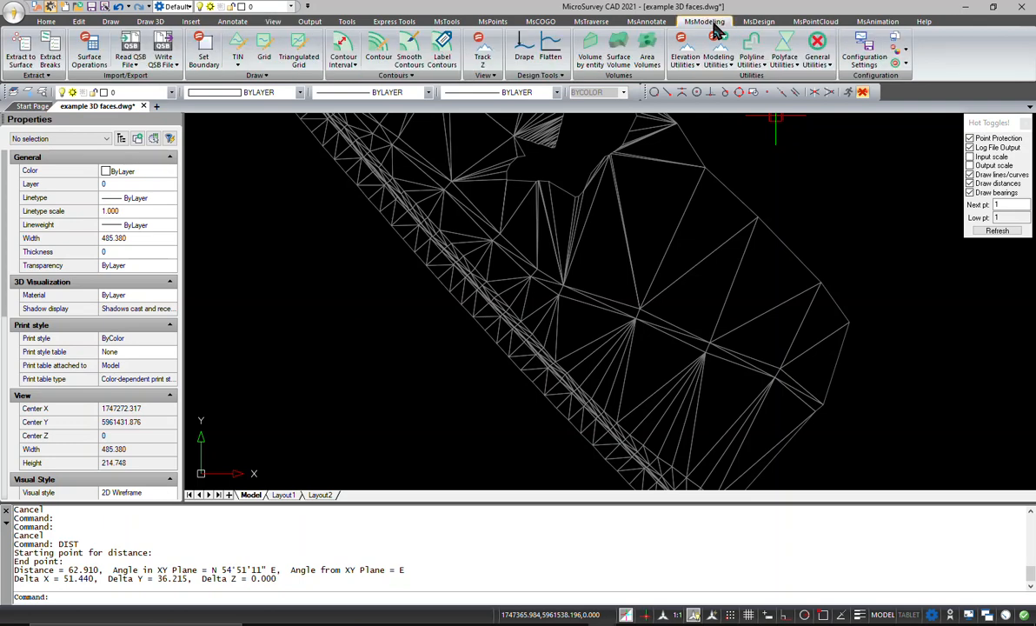
{"action": "left_click", "coordinate": [863, 48]}
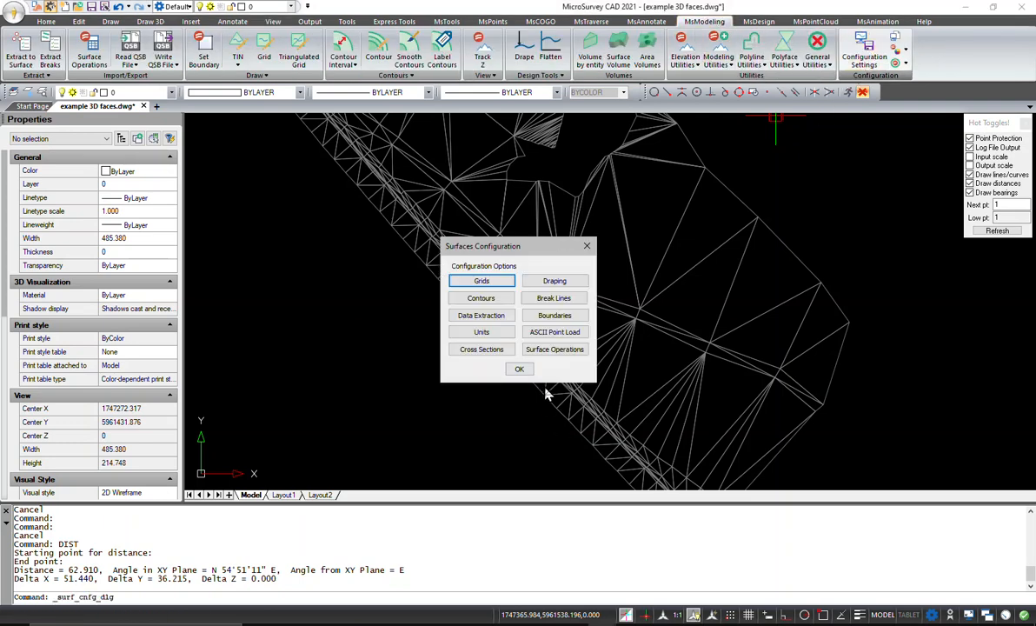
{"action": "left_click", "coordinate": [482, 281]}
{"action": "left_click_drag", "start_coordinate": [620, 284], "coordinate": [569, 281]}
{"action": "left_click_drag", "start_coordinate": [508, 163], "coordinate": [381, 164]}
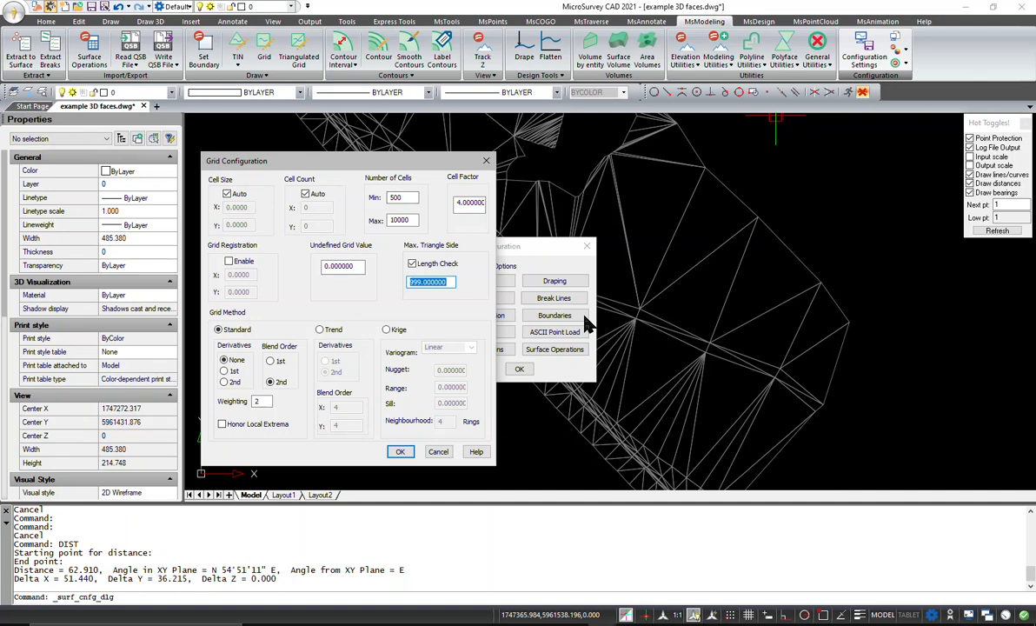
{"action": "type", "text": "1"}
{"action": "left_click", "coordinate": [399, 451]}
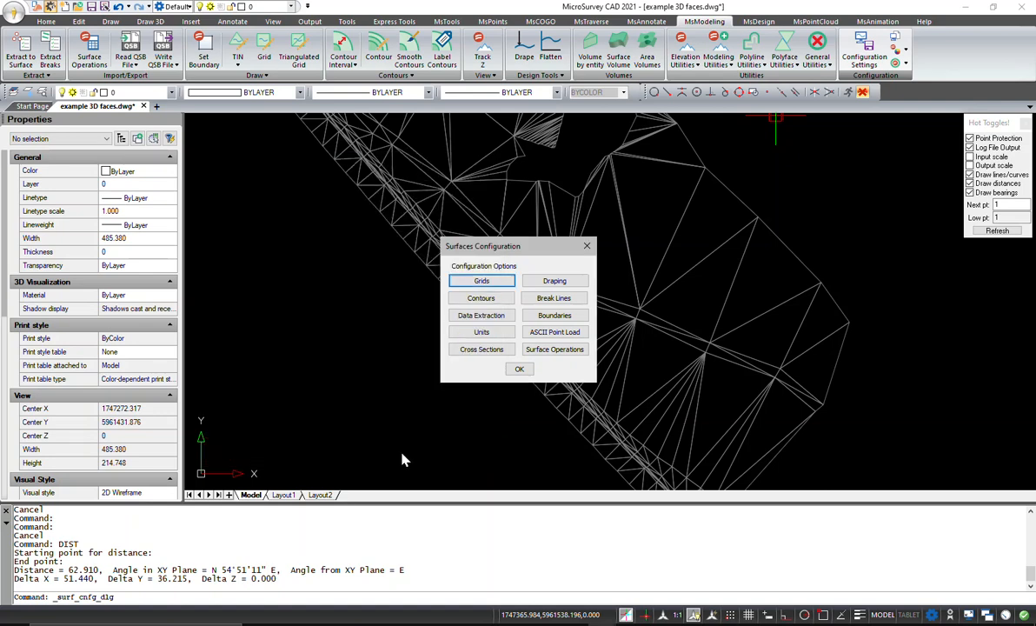
- Configure data extraction to densify during extract with automatic sizing off and a step size of 30
{"action": "left_click", "coordinate": [478, 317]}
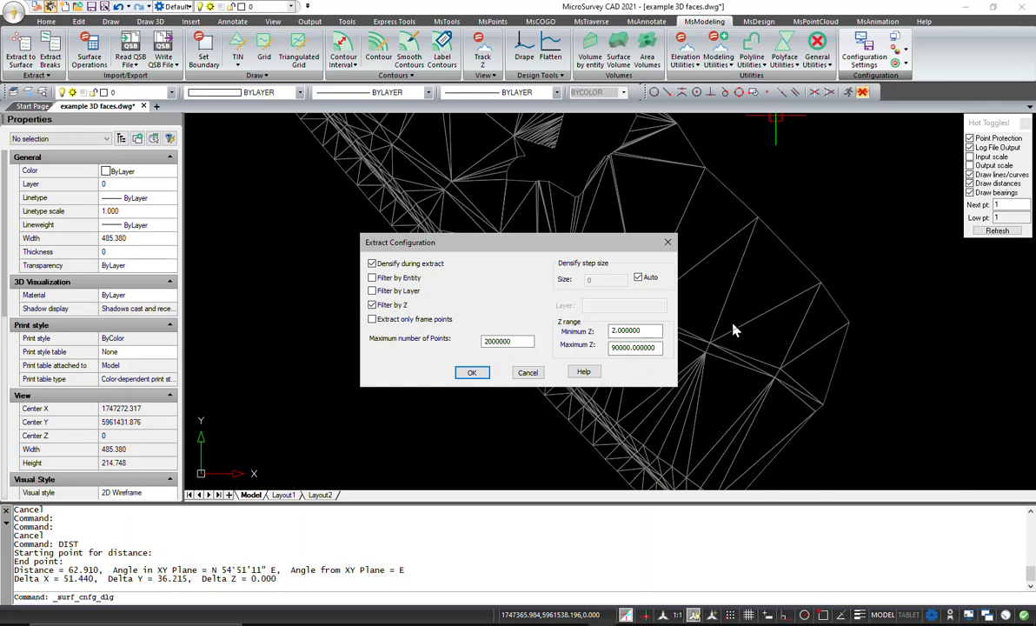
{"action": "left_click", "coordinate": [638, 278]}
{"action": "left_click", "coordinate": [372, 264]}
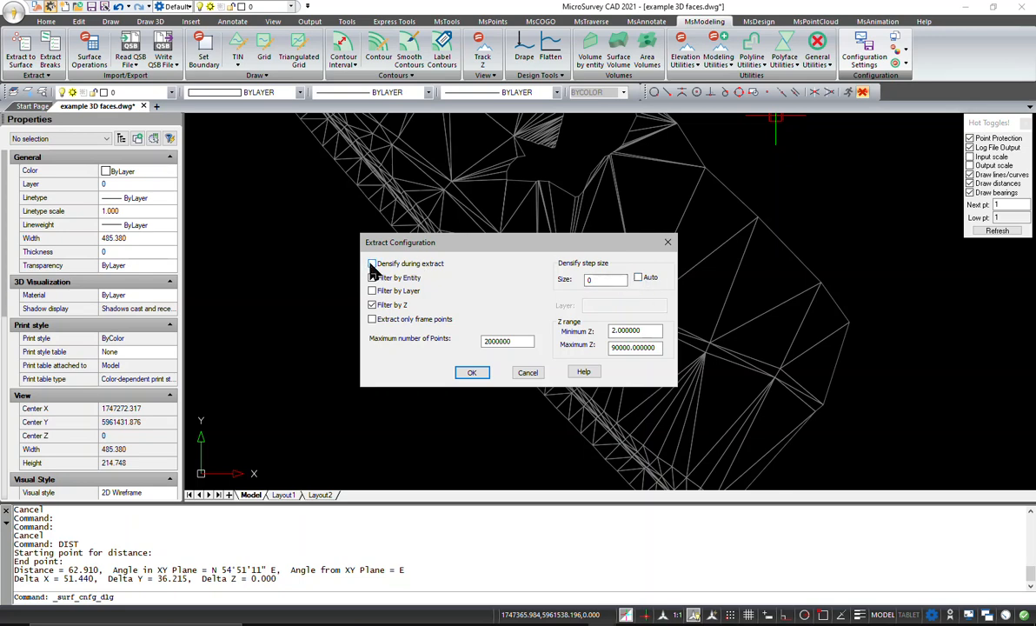
{"action": "left_click", "coordinate": [372, 264]}
{"action": "double_click", "coordinate": [606, 280]}
{"action": "type", "text": "30"}
{"action": "left_click", "coordinate": [473, 373]}
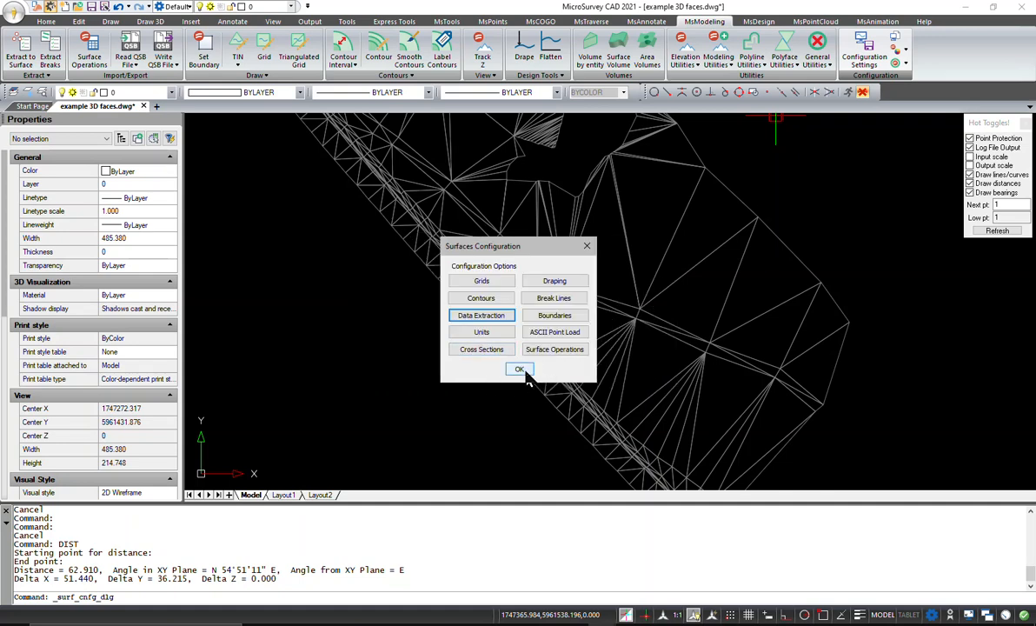
{"action": "left_click", "coordinate": [519, 370]}
- Extract all the 3D faces of the mesh into the GROUND surface and make that surface current
{"action": "scroll", "coordinate": [504, 261], "scroll_direction": "down", "scroll_amount": 4}
{"action": "middle_click_drag", "start_coordinate": [511, 265], "coordinate": [468, 278]}
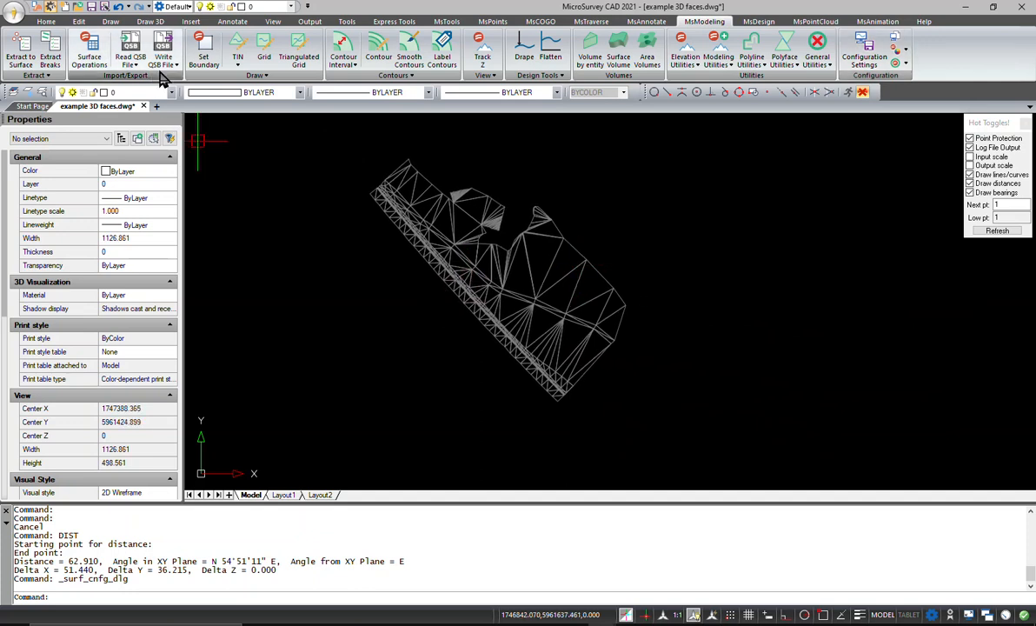
{"action": "left_click", "coordinate": [24, 48]}
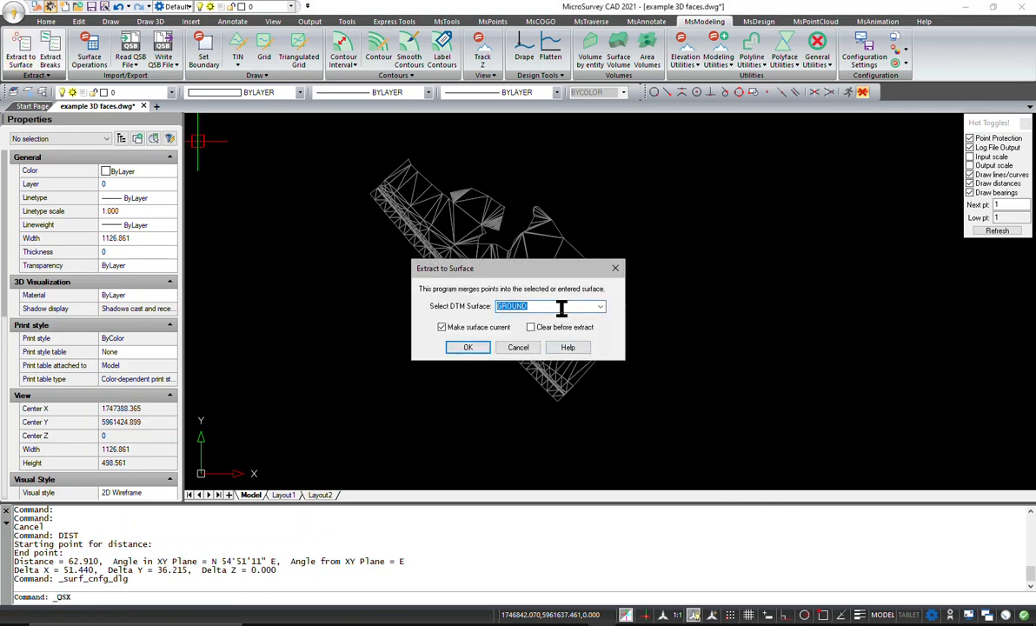
{"action": "left_click", "coordinate": [468, 348]}
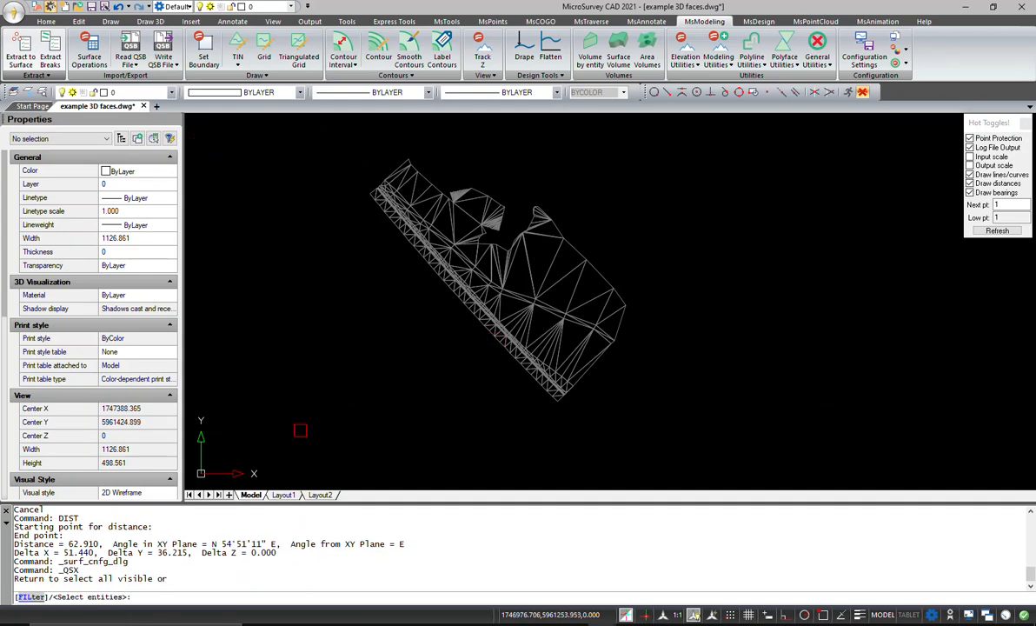
{"action": "left_click", "coordinate": [278, 407]}
{"action": "left_click", "coordinate": [621, 140]}
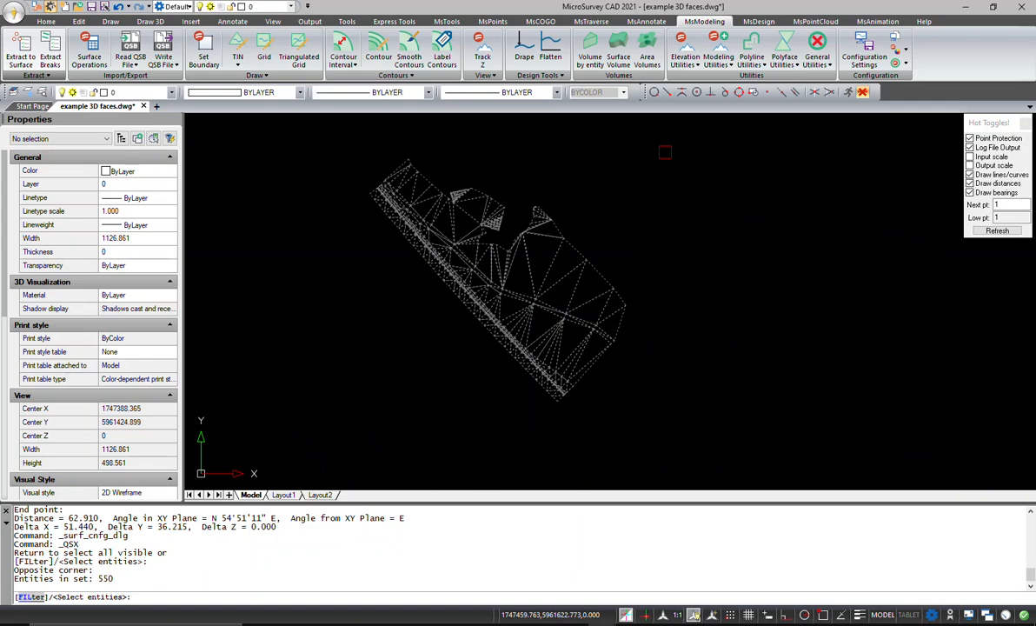
{"action": "key", "text": "Return"}
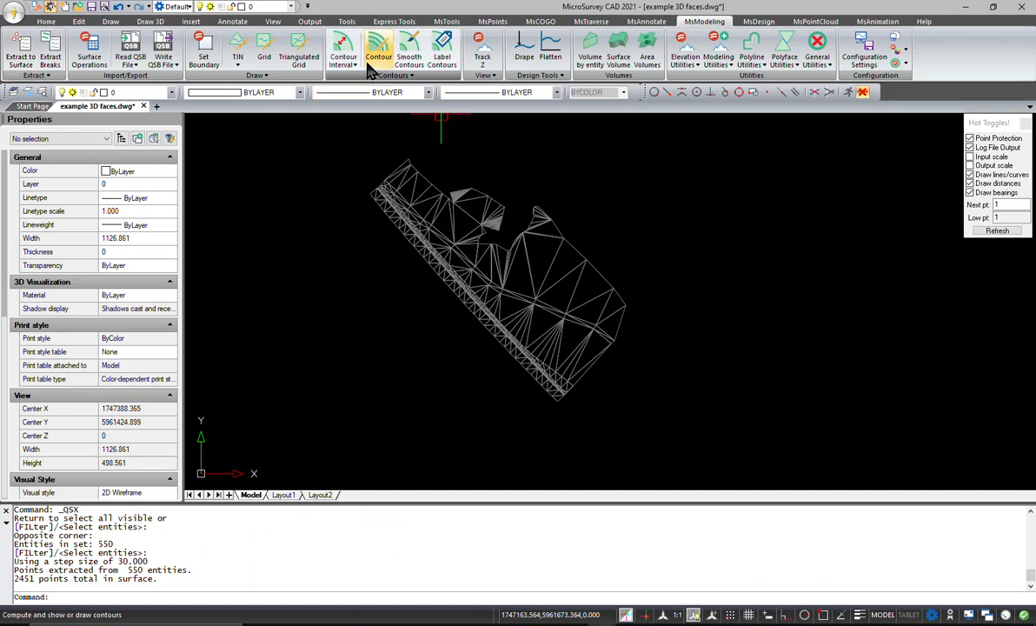
- Build a TIN from the GROUND surface and display it with the Show option
{"action": "left_click", "coordinate": [236, 63]}
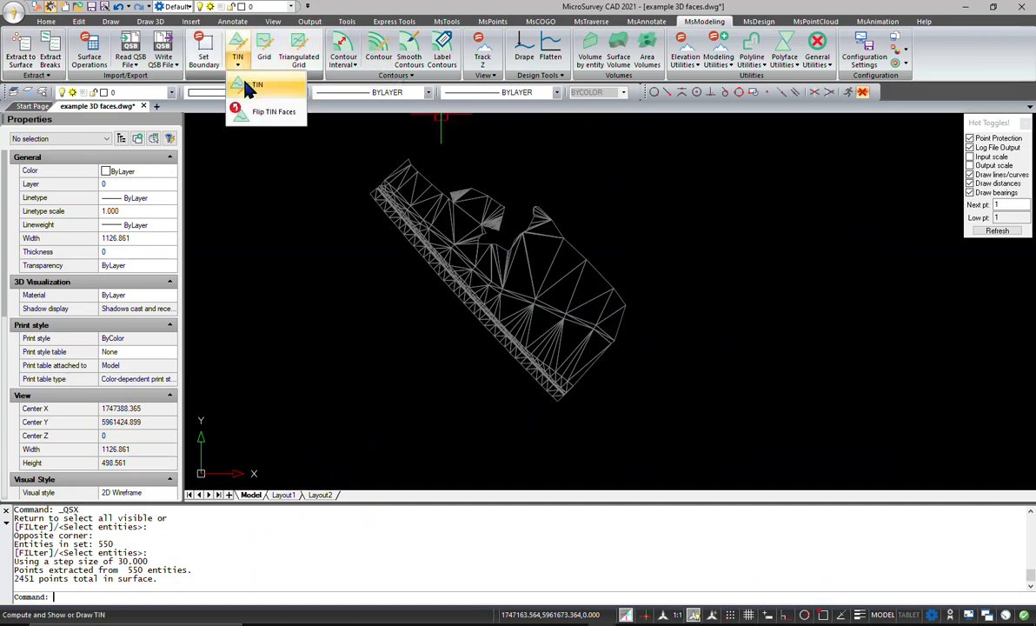
{"action": "left_click", "coordinate": [248, 86]}
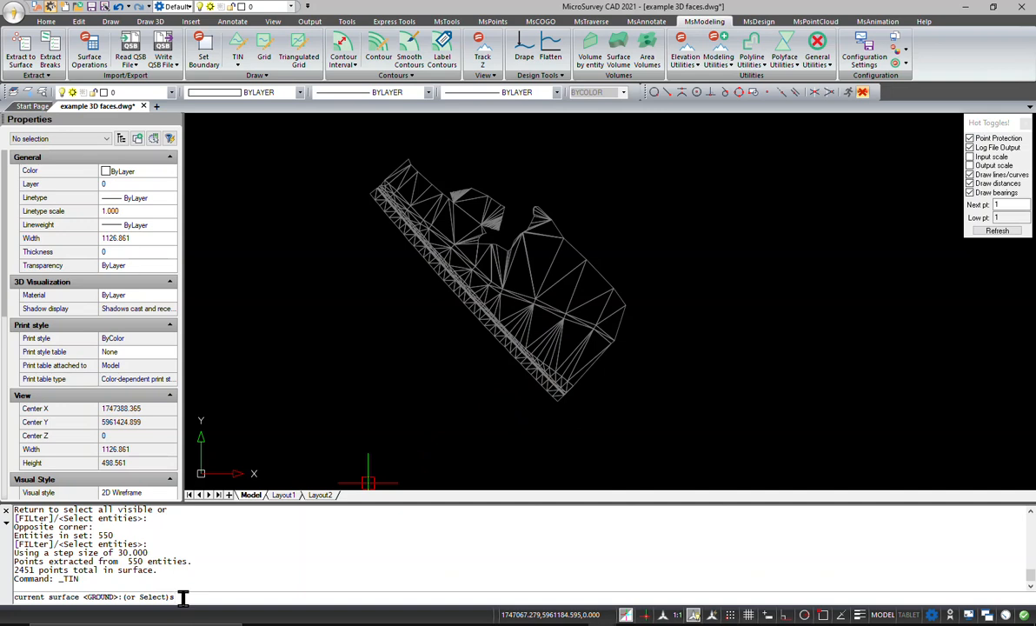
{"action": "type", "text": "s"}
{"action": "key", "text": "Return"}
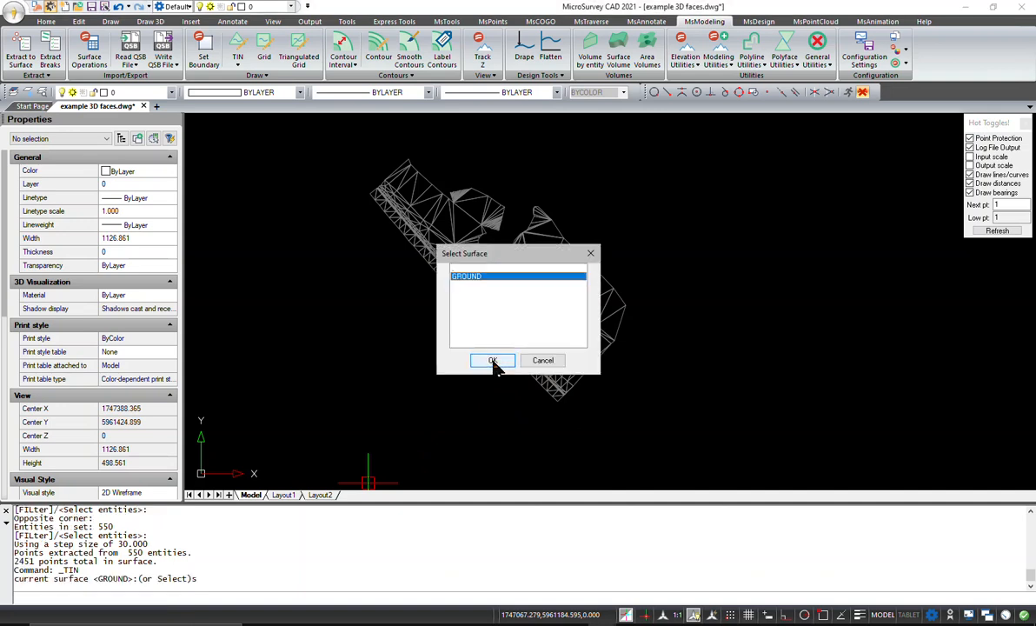
{"action": "left_click", "coordinate": [492, 361]}
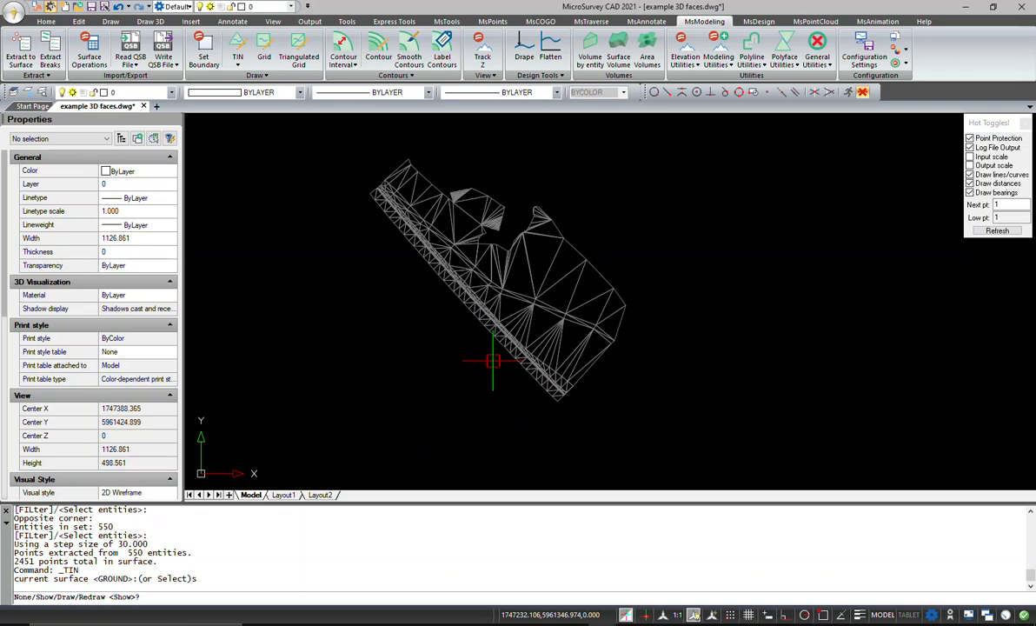
{"action": "type", "text": "s"}
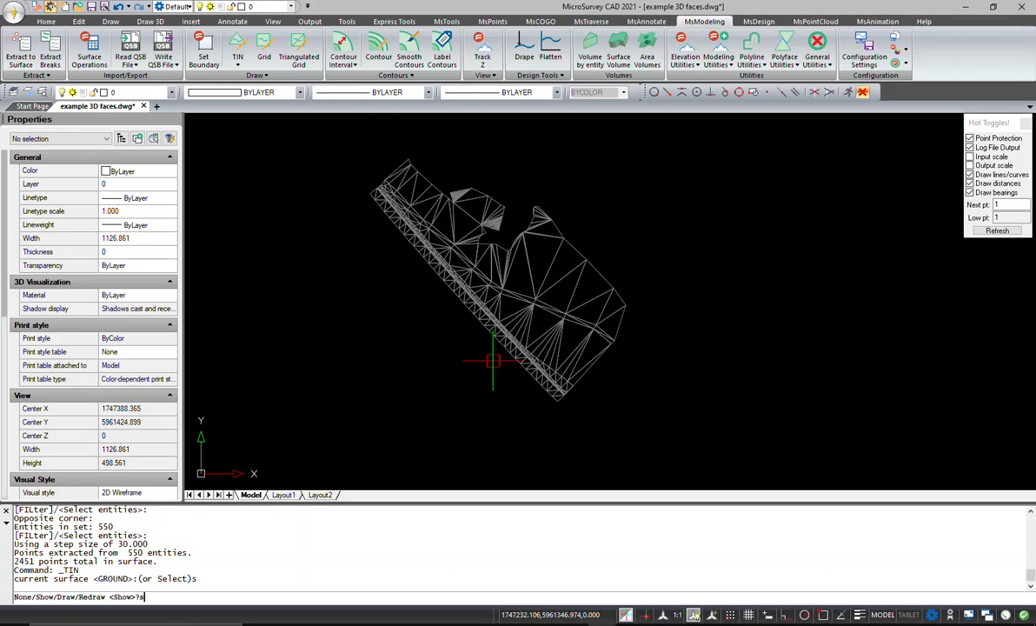
{"action": "key", "text": "Return"}
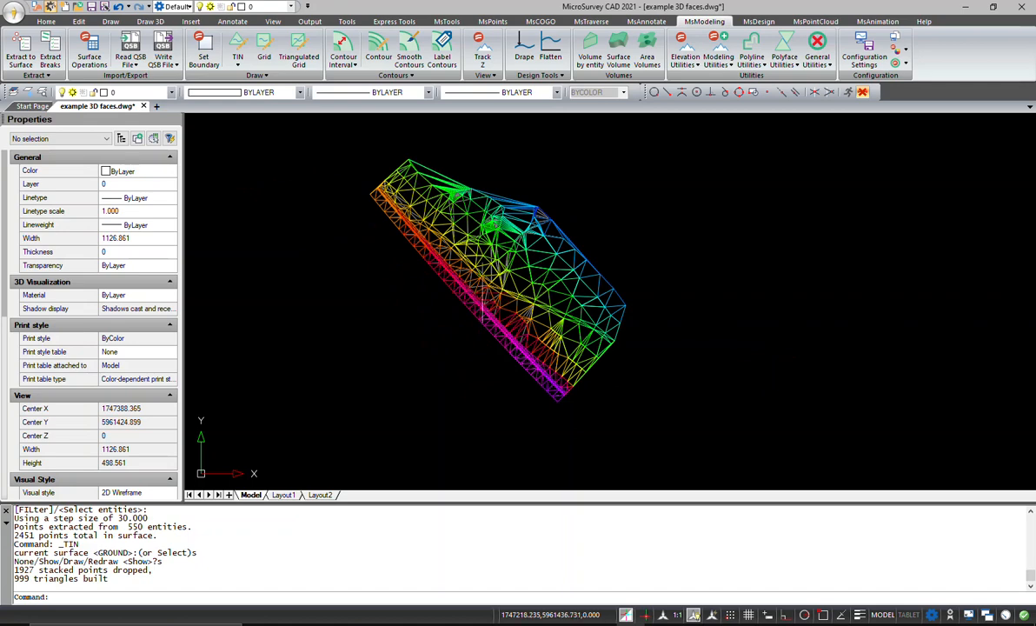
- Review the detailed information of the GROUND surface in Surface Management, including its point and TIN data
{"action": "scroll", "coordinate": [381, 174], "scroll_direction": "up", "scroll_amount": 4}
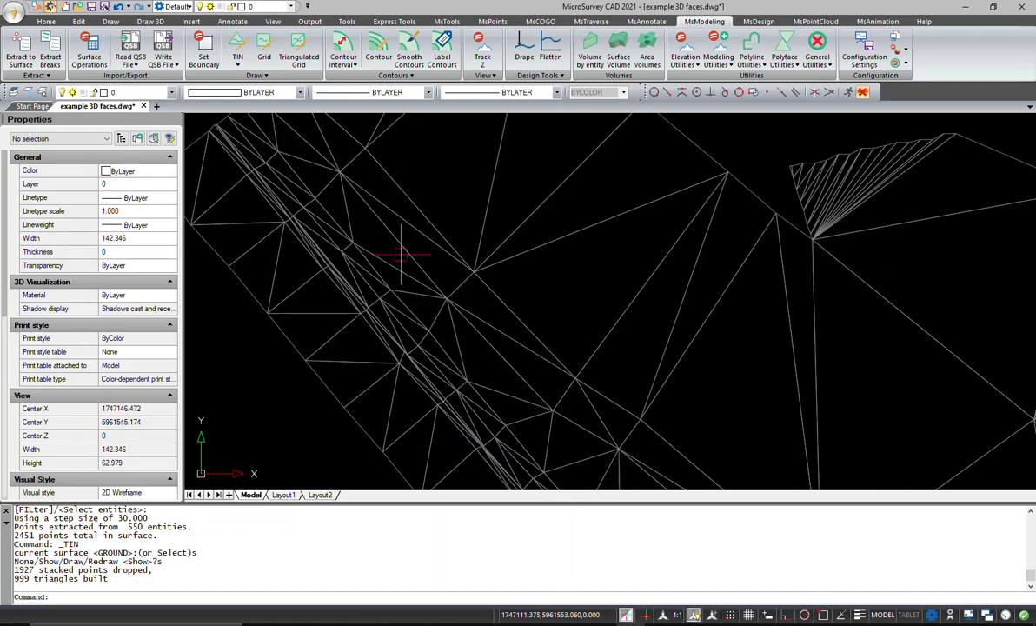
{"action": "scroll", "coordinate": [398, 228], "scroll_direction": "down", "scroll_amount": 3}
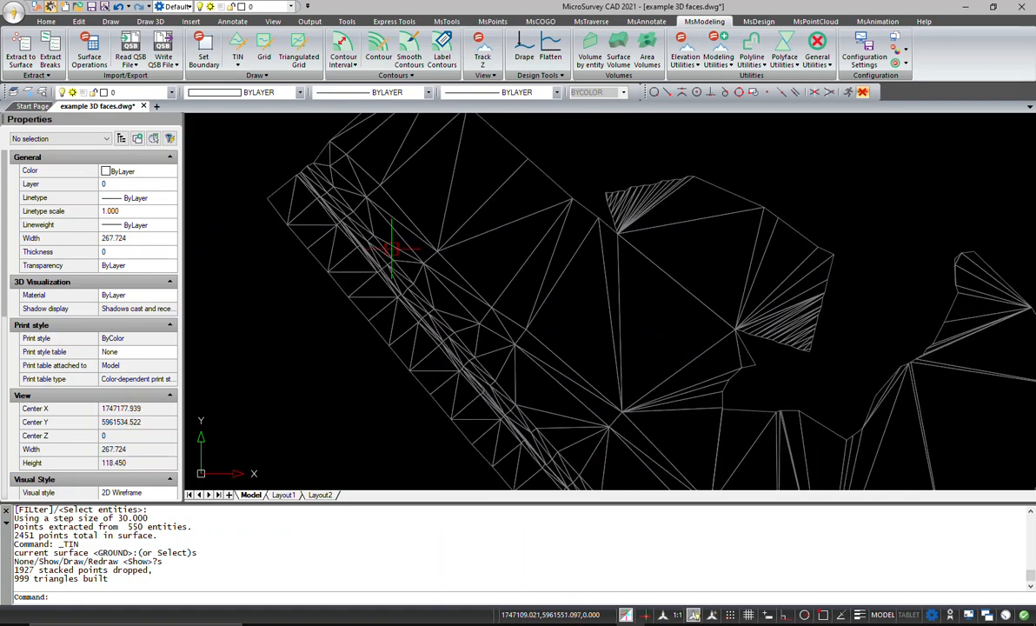
{"action": "scroll", "coordinate": [492, 246], "scroll_direction": "down", "scroll_amount": 3}
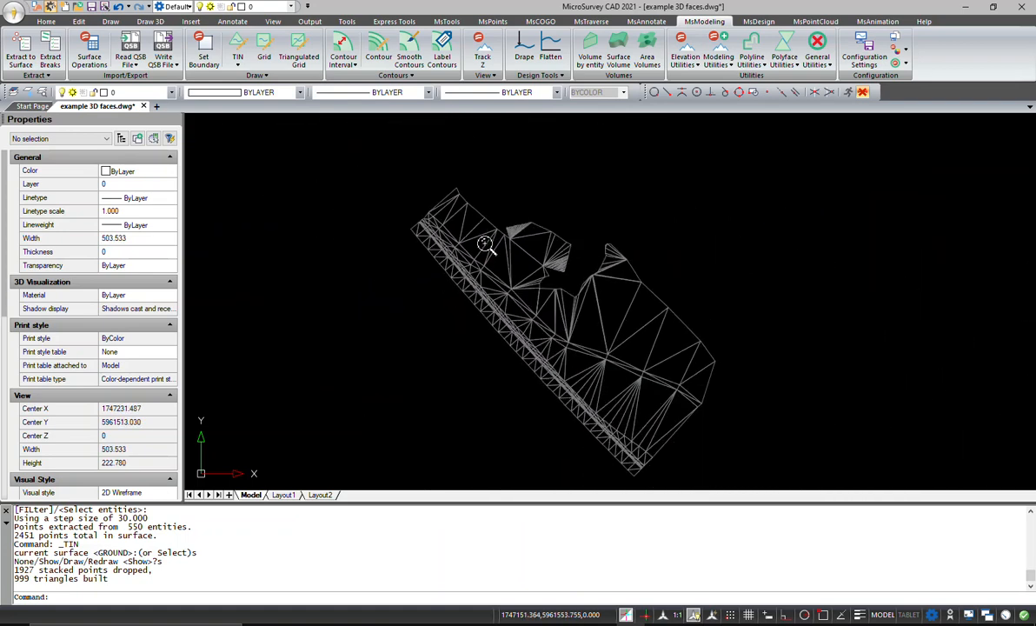
{"action": "middle_click_drag", "start_coordinate": [568, 334], "coordinate": [520, 296]}
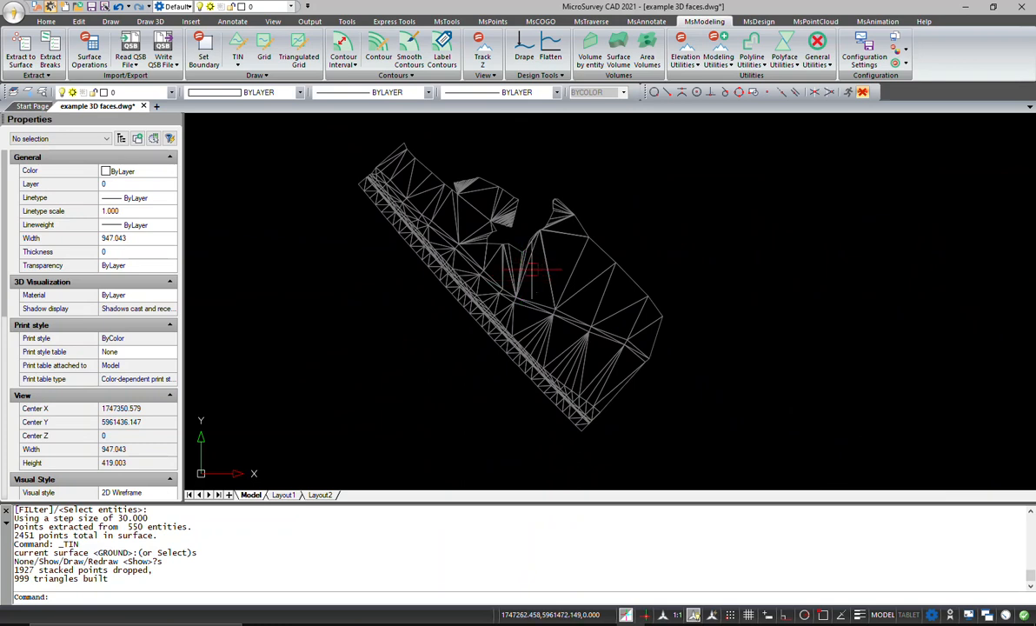
{"action": "left_click", "coordinate": [92, 48]}
{"action": "left_click", "coordinate": [355, 235]}
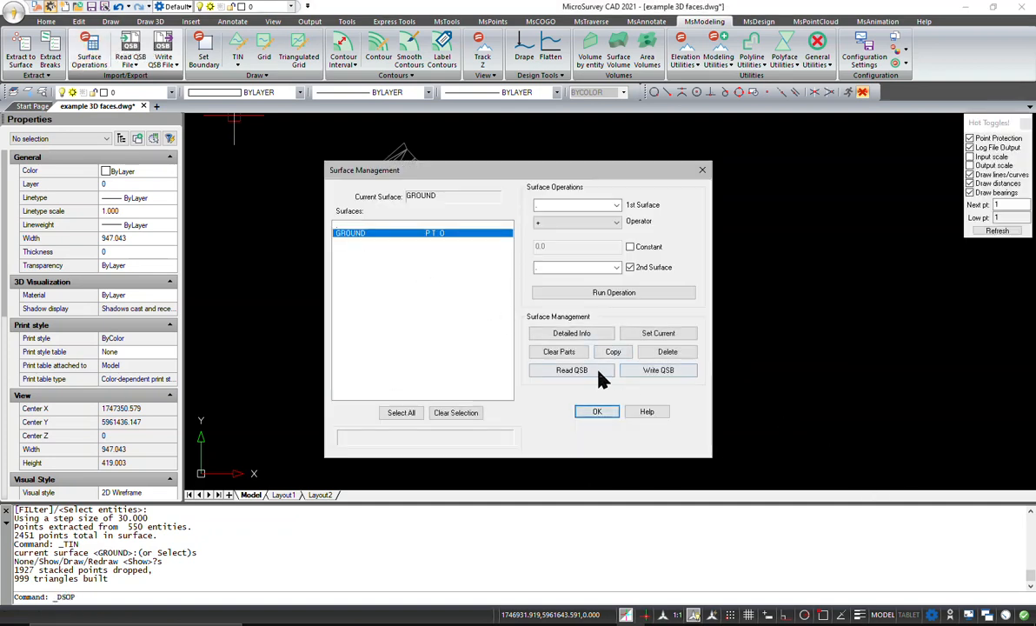
{"action": "left_click", "coordinate": [580, 334]}
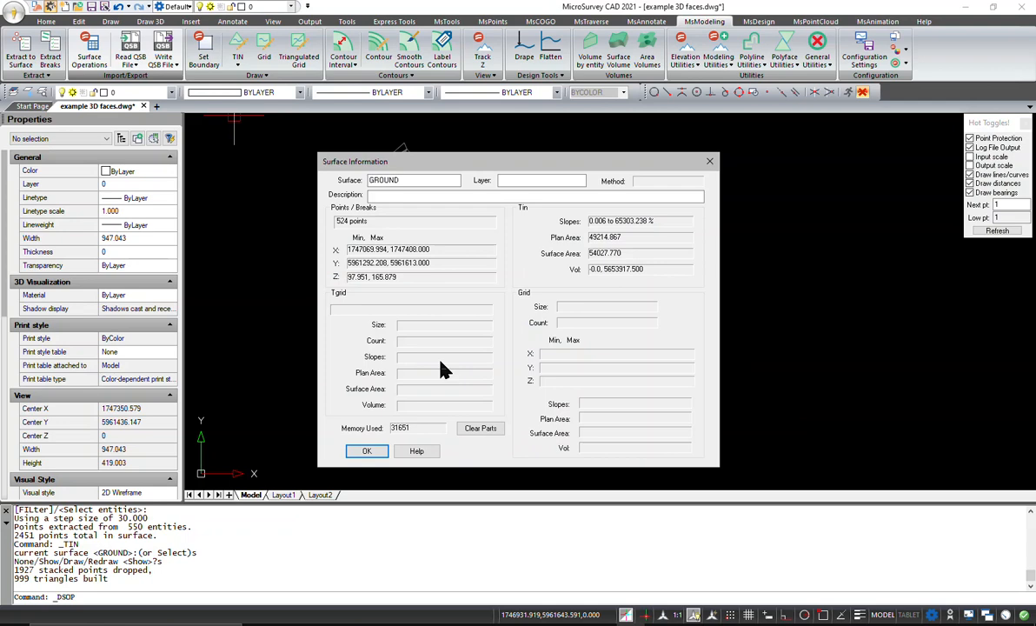
{"action": "left_click", "coordinate": [364, 450]}
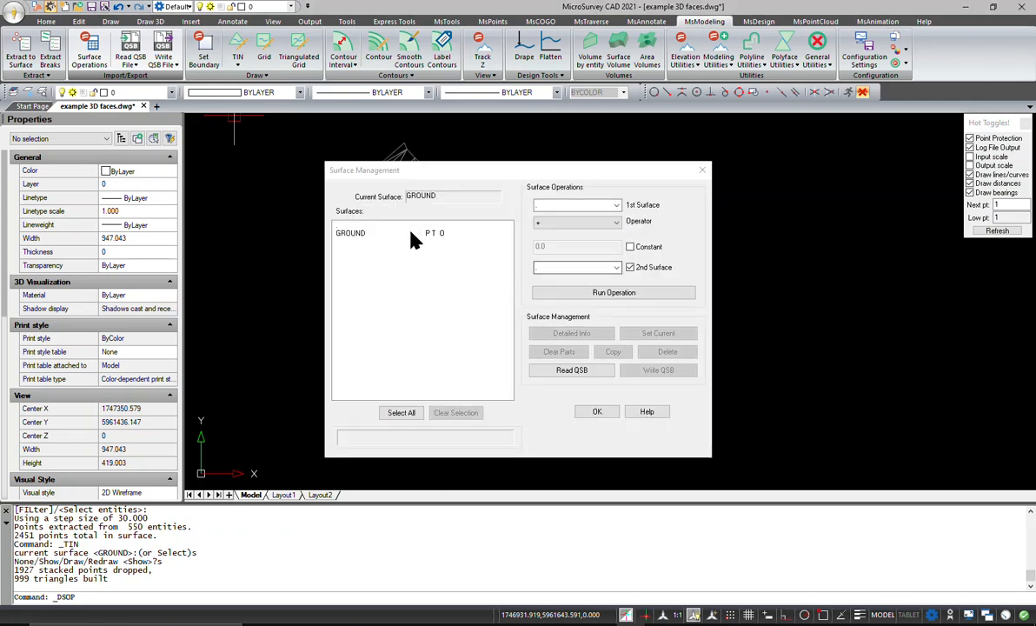
{"action": "left_click", "coordinate": [598, 412]}
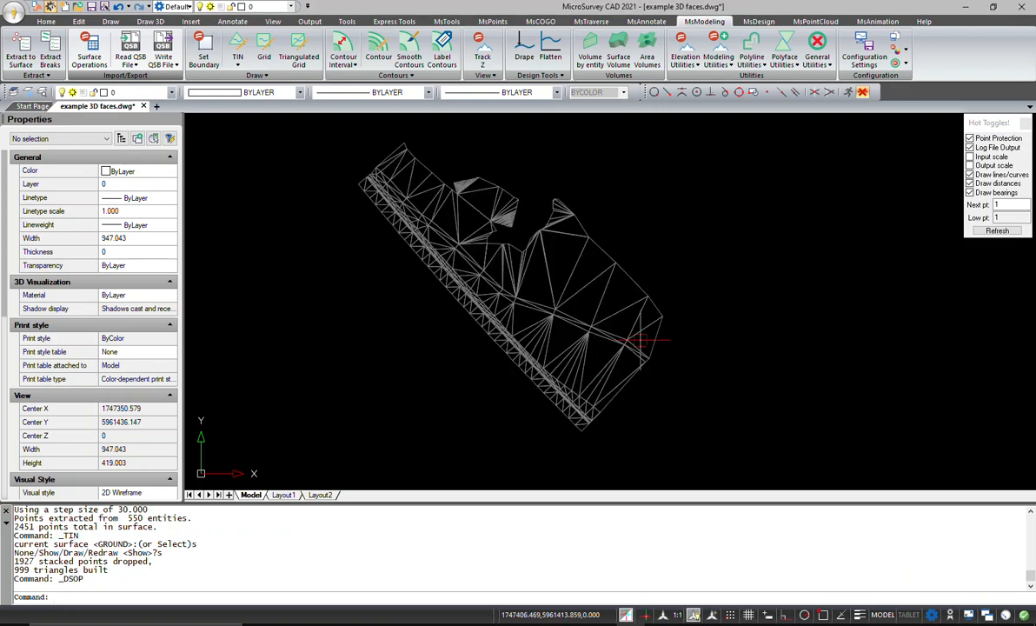
- Start a LandXML export with demoxml as the file name in the Downloads folder
{"action": "left_click", "coordinate": [492, 22]}
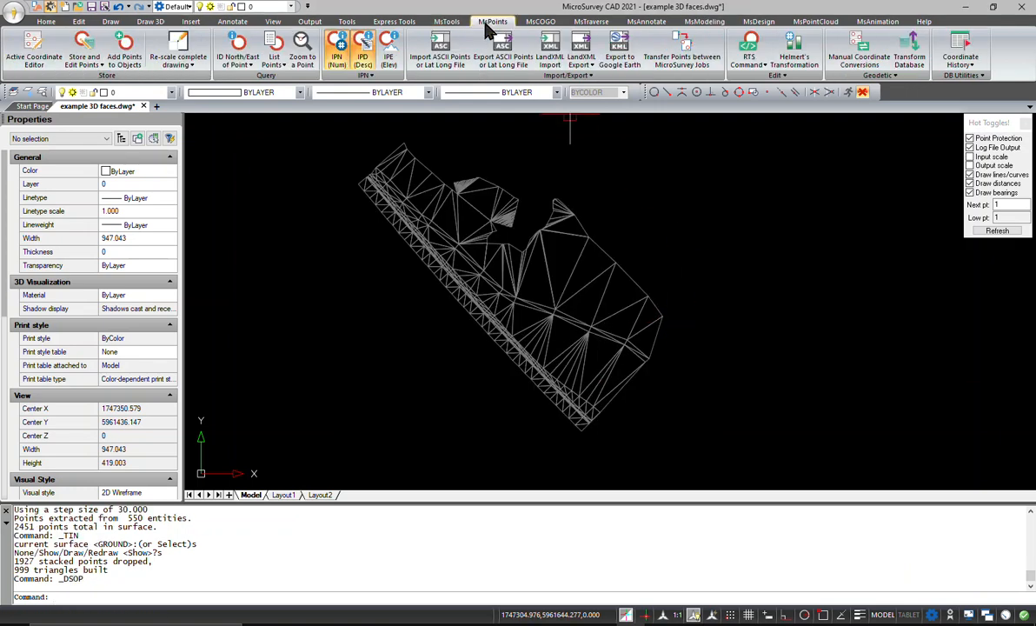
{"action": "left_click", "coordinate": [582, 62]}
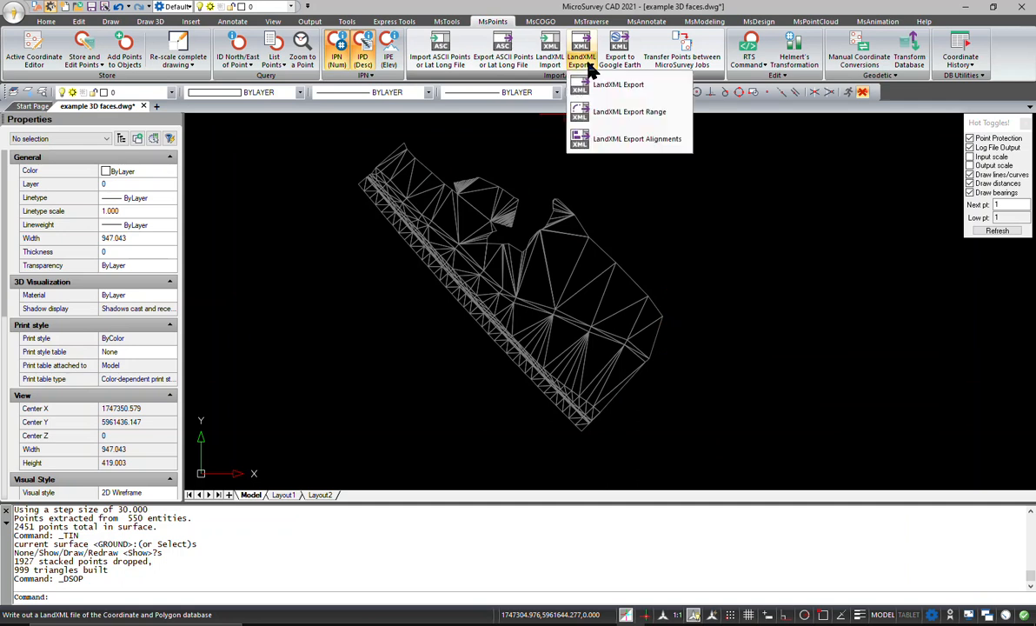
{"action": "left_click", "coordinate": [588, 86]}
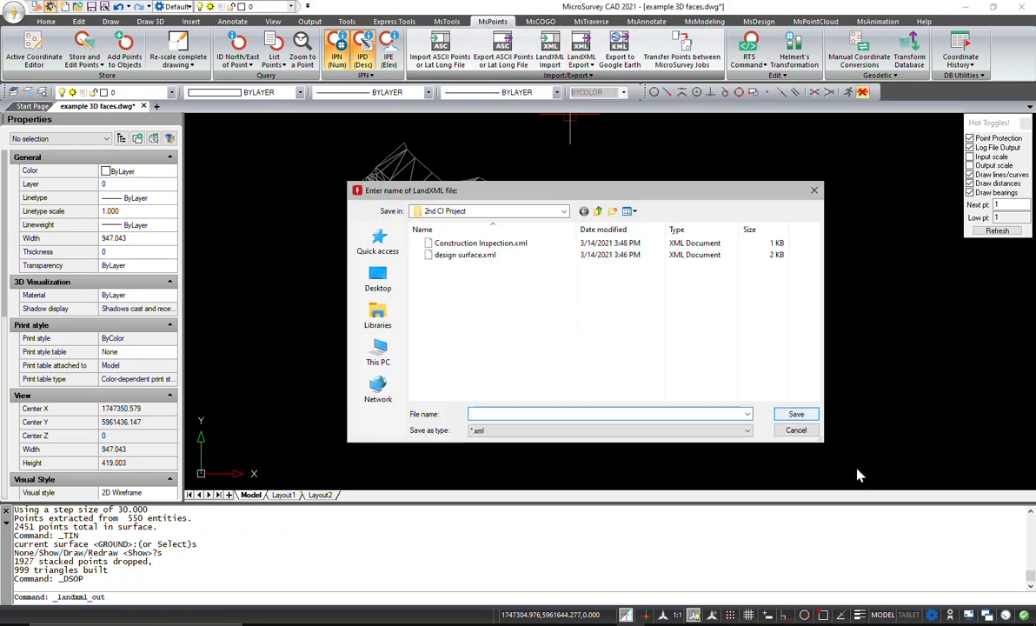
{"action": "left_click", "coordinate": [564, 213]}
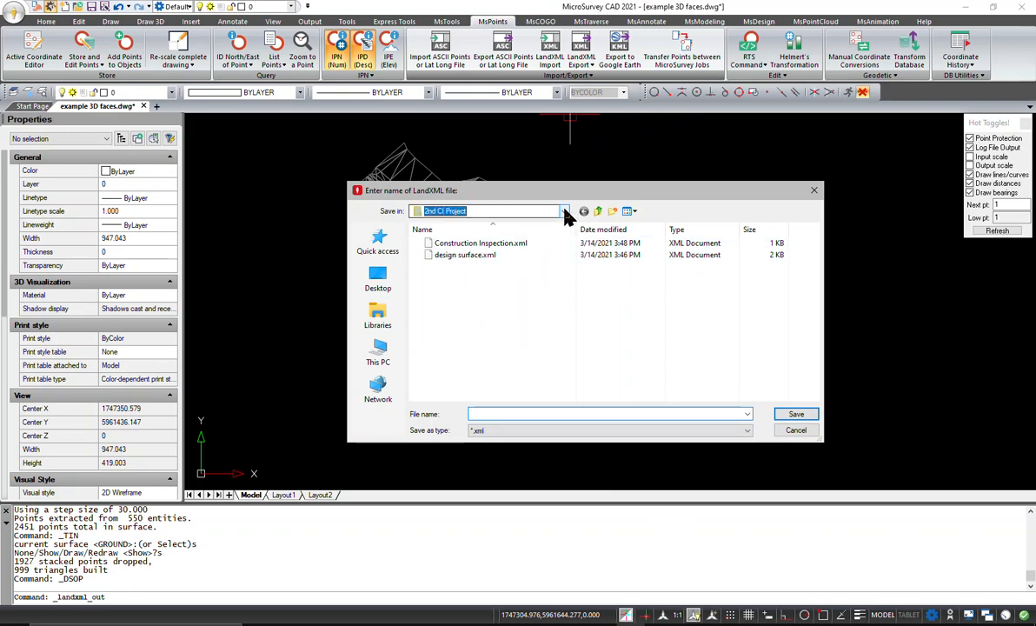
{"action": "left_click", "coordinate": [564, 213]}
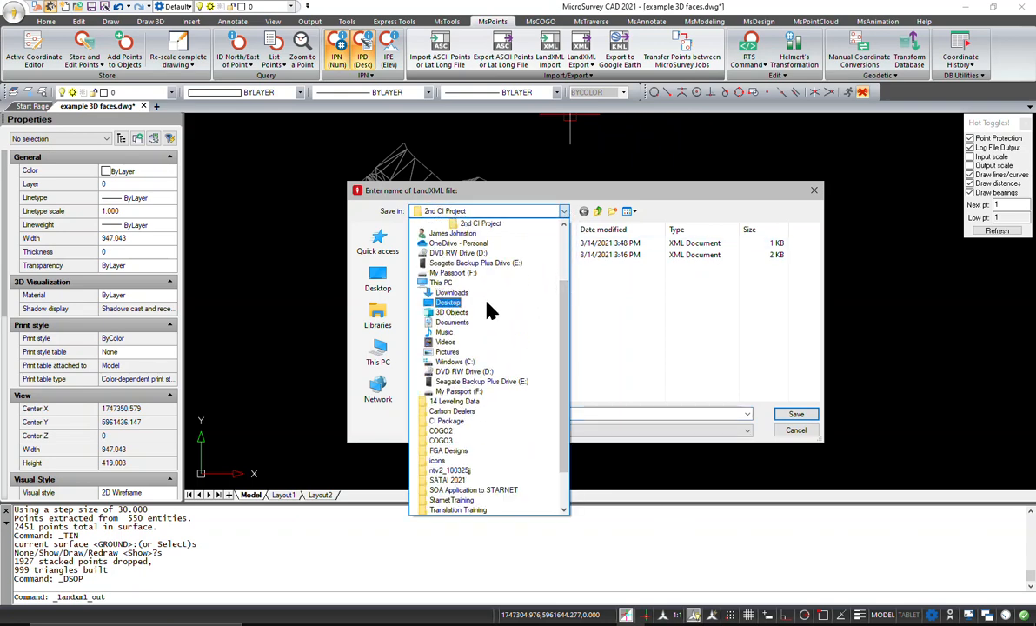
{"action": "left_click", "coordinate": [451, 292]}
{"action": "left_click", "coordinate": [515, 415]}
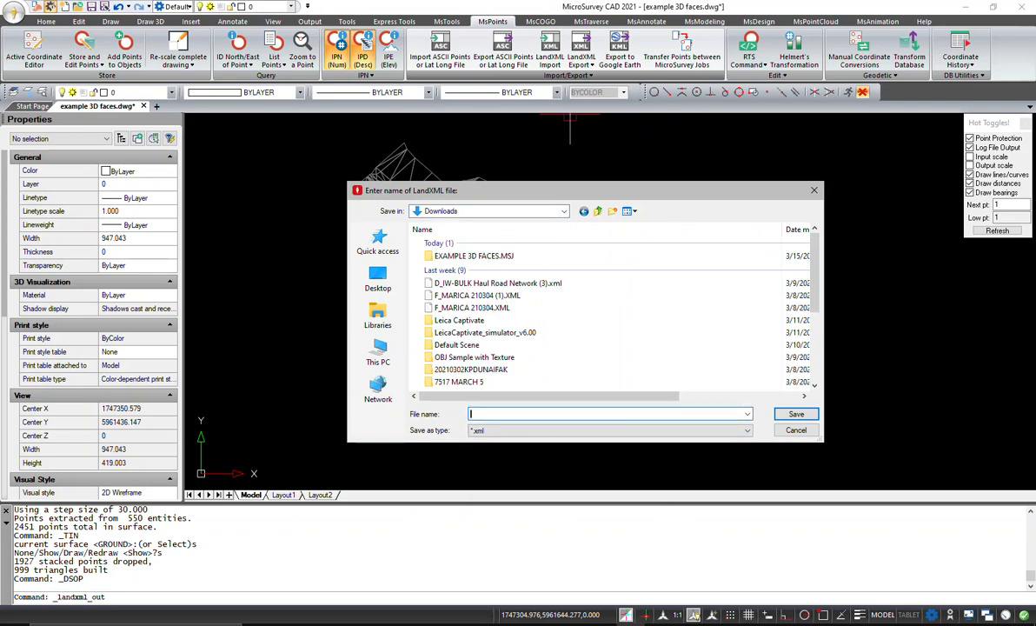
{"action": "type", "text": "demoxm"}
{"action": "left_click", "coordinate": [794, 415]}
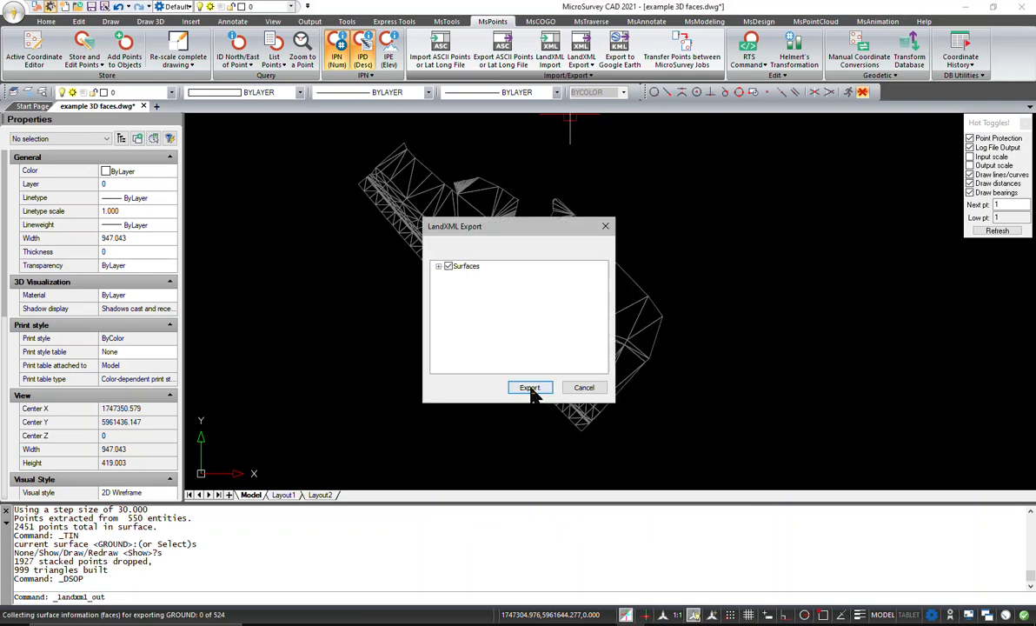
- Check the surfaces included in the LandXML export, run the export and highlight the created file's path in the command history
{"action": "left_click", "coordinate": [439, 267]}
{"action": "left_click", "coordinate": [474, 276]}
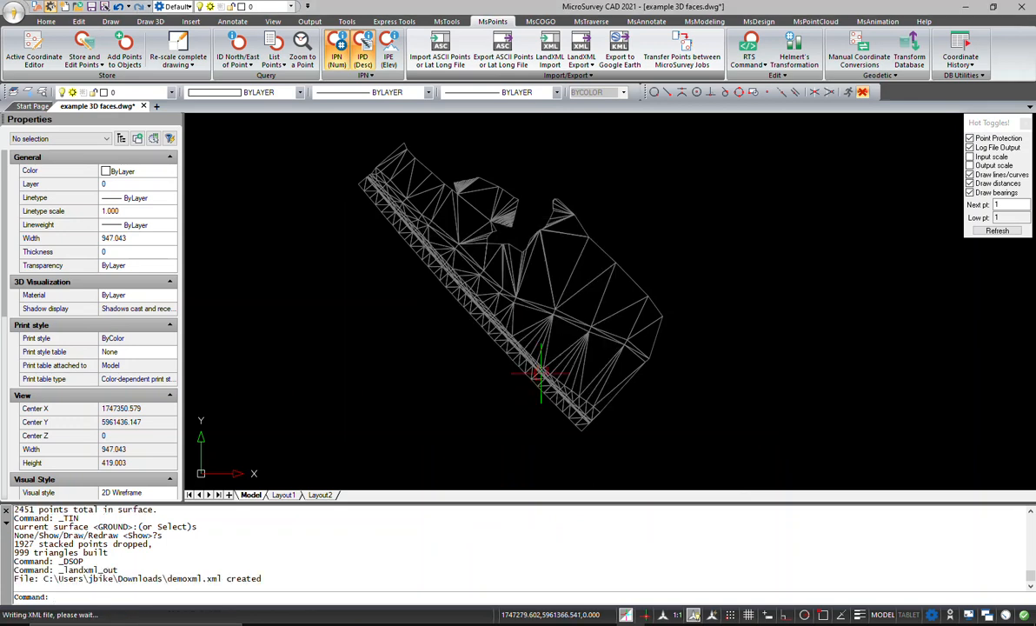
{"action": "left_click_drag", "start_coordinate": [213, 579], "coordinate": [13, 579]}
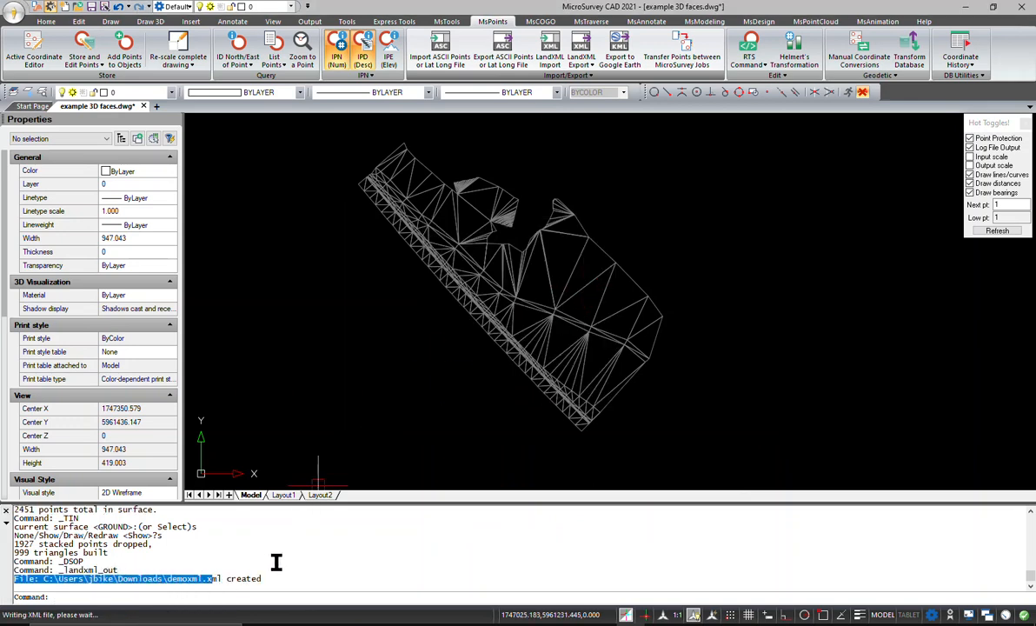